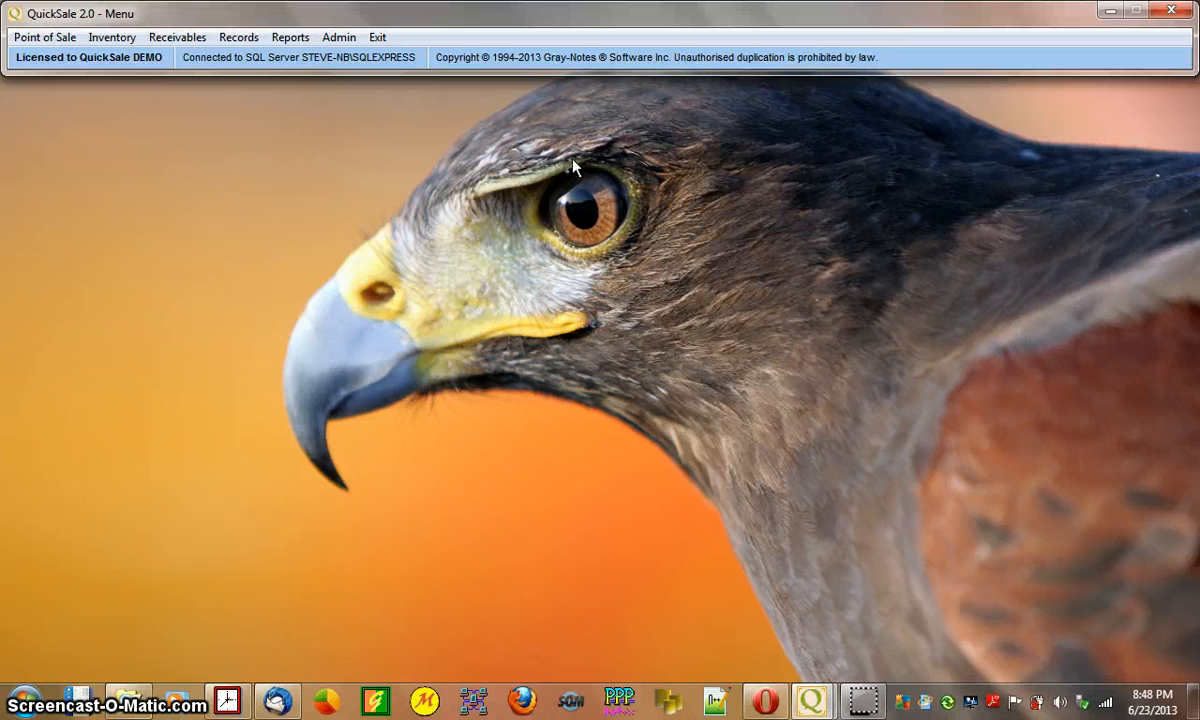
- Start a new sale from Point of Sale > Sales and pass the cashier access code check
mouse_move(196, 20)
mouse_down()
mouse_move(185, 29)
mouse_move(198, 20)
mouse_up()
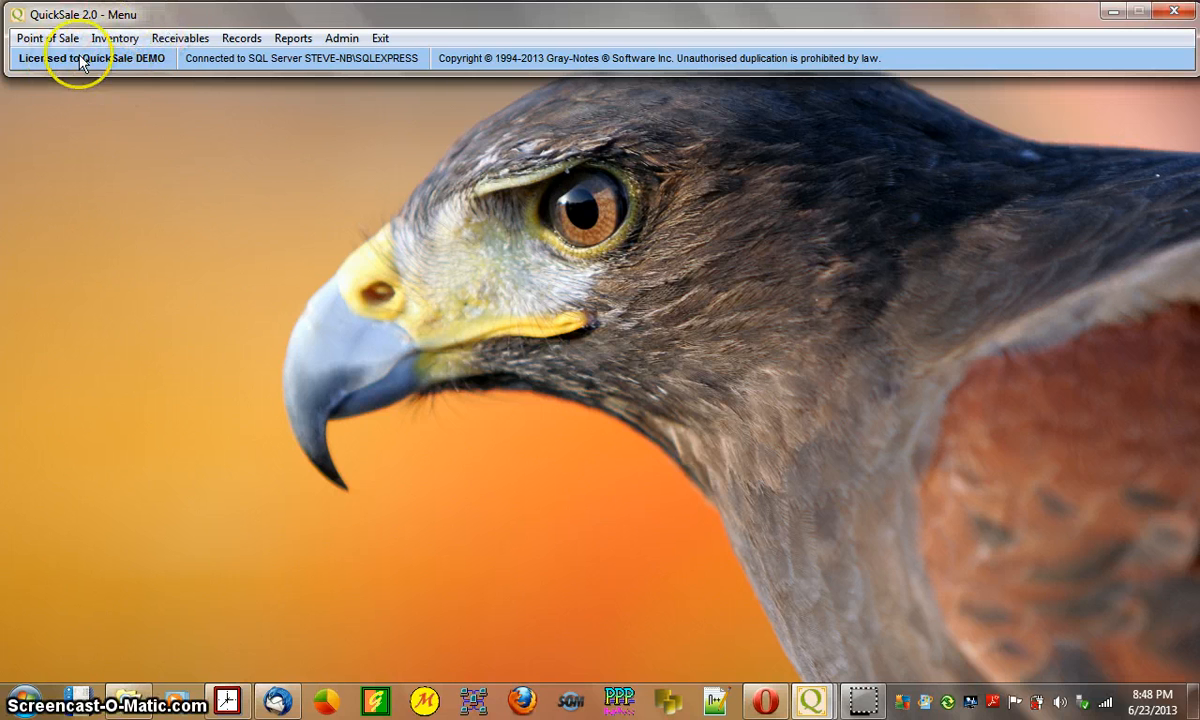
click(55, 40)
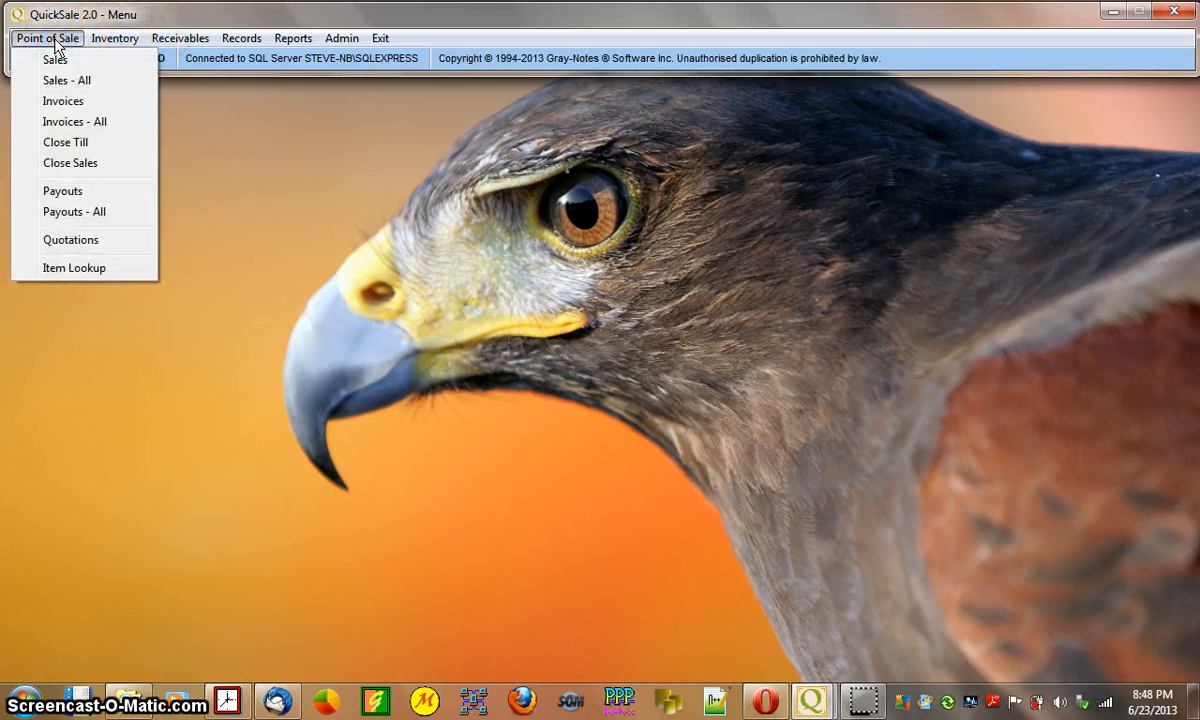
click(79, 60)
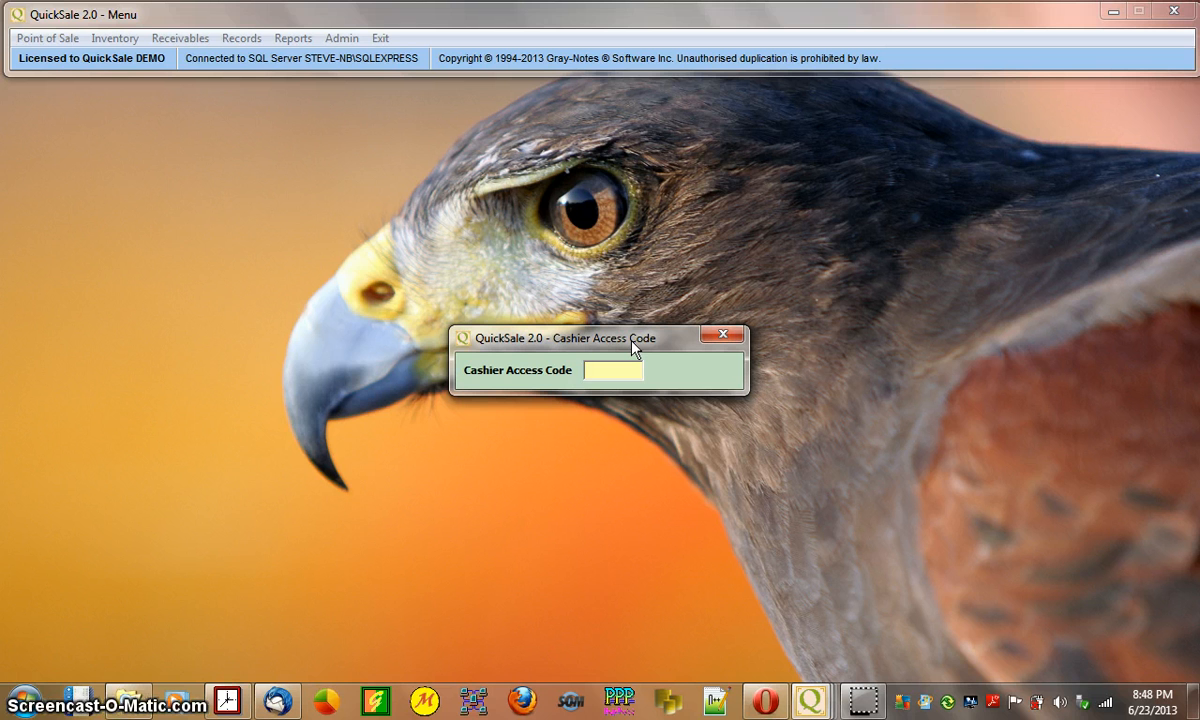
text(***)
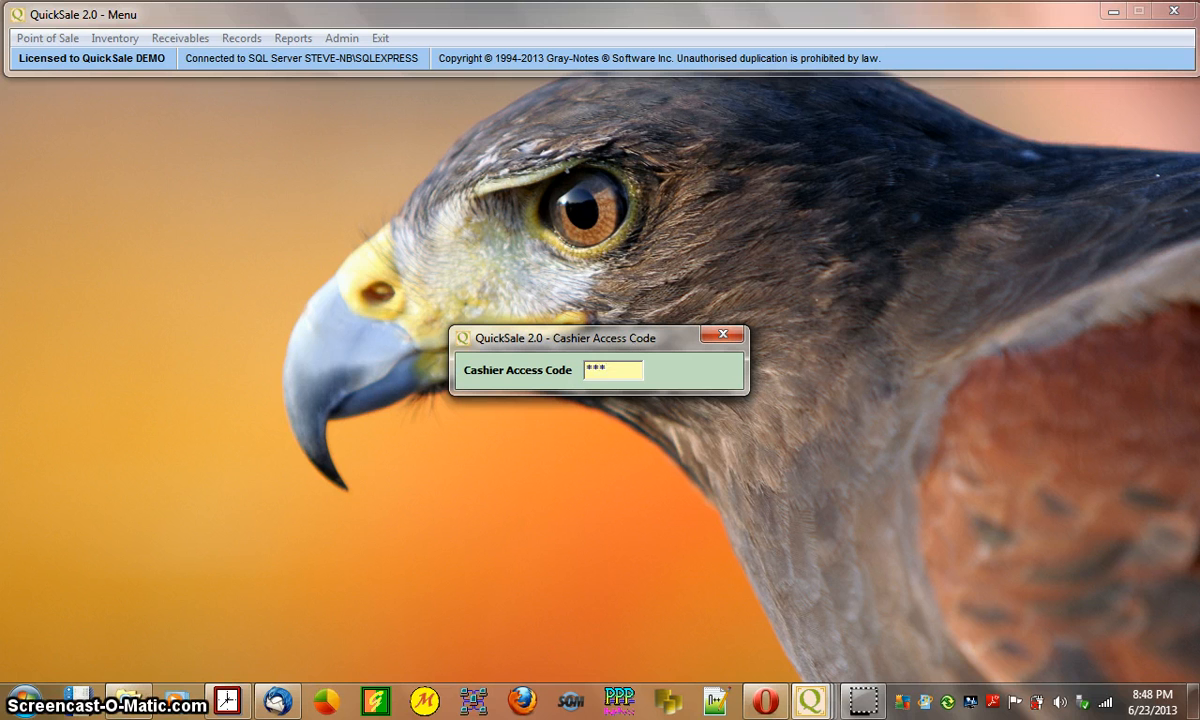
key(Return)
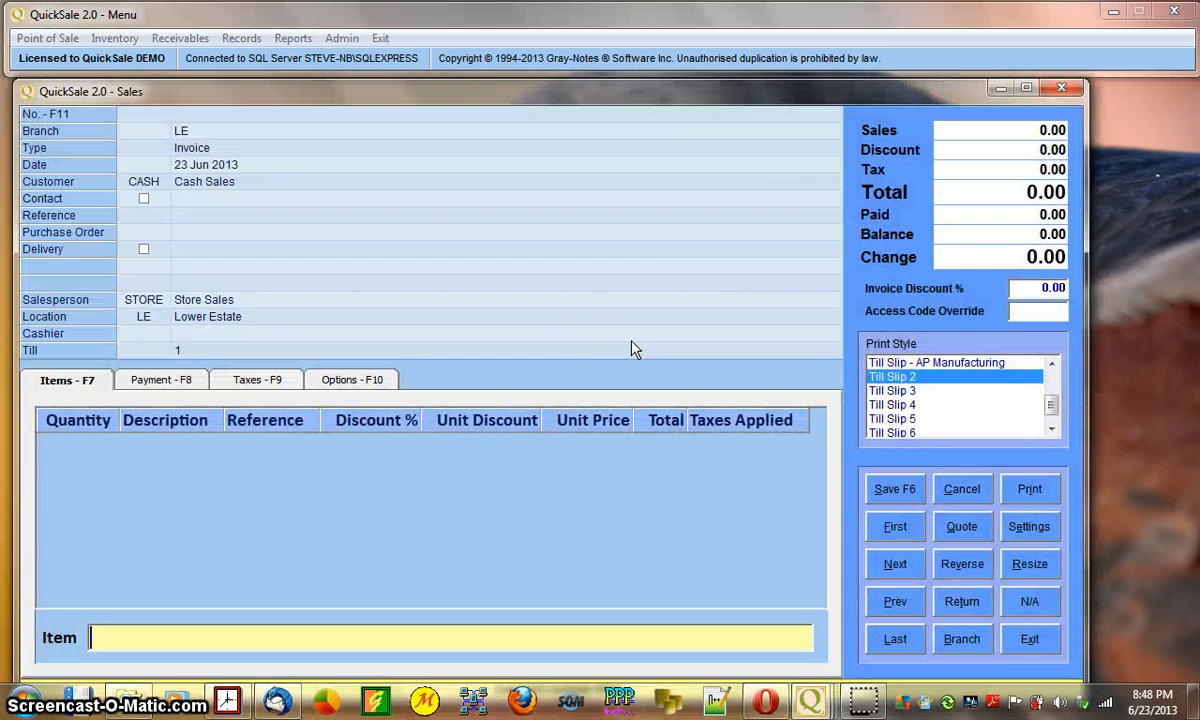
- Resize and reposition the Sales window so all invoice columns are visible
mouse_move(691, 82)
mouse_down()
mouse_move(696, 117)
mouse_move(696, 86)
mouse_up()
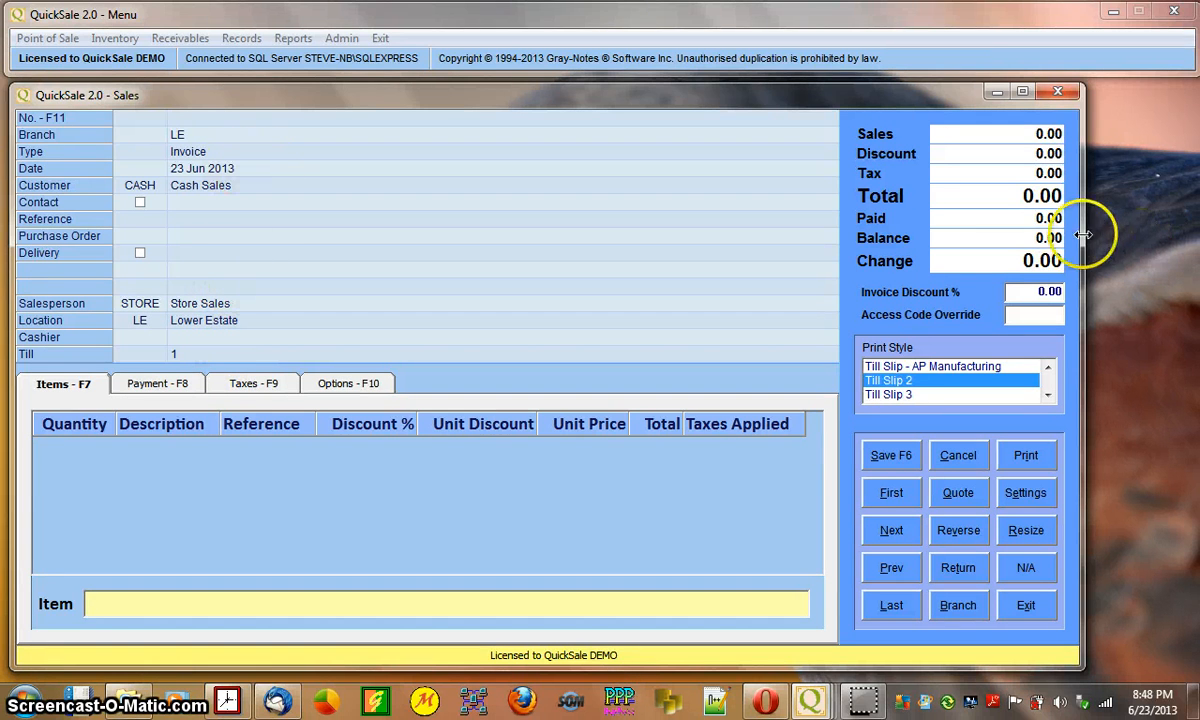
drag(1085, 215, 1020, 249)
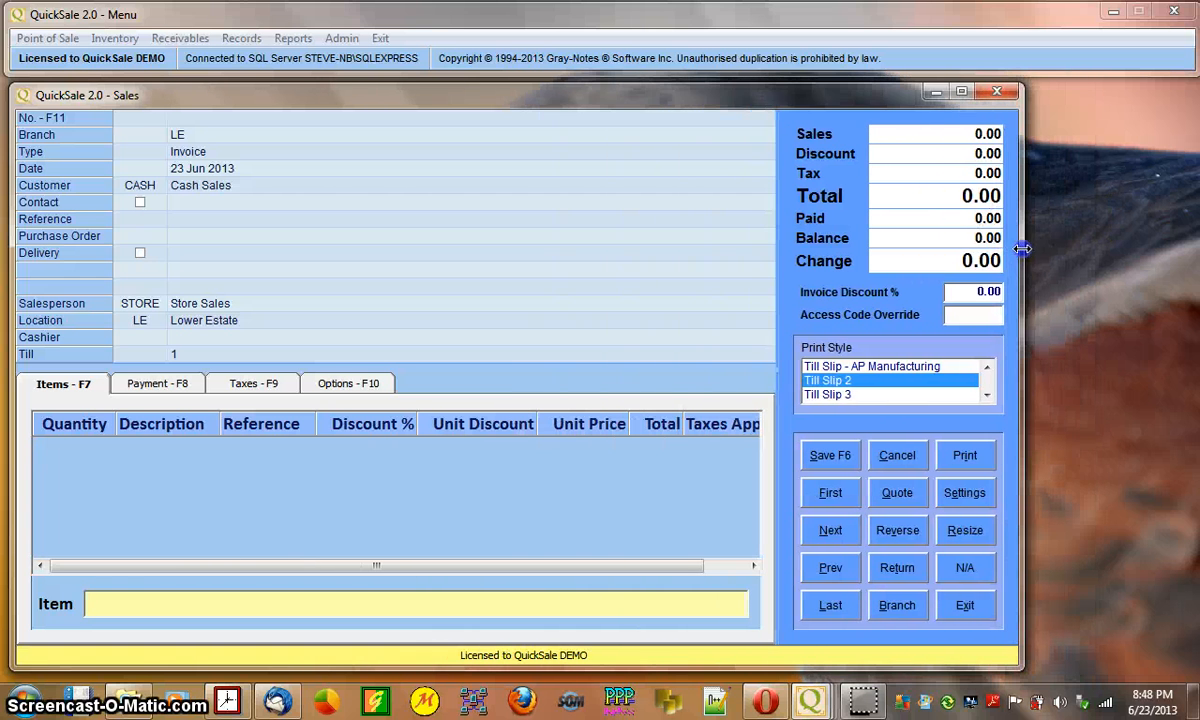
click(962, 93)
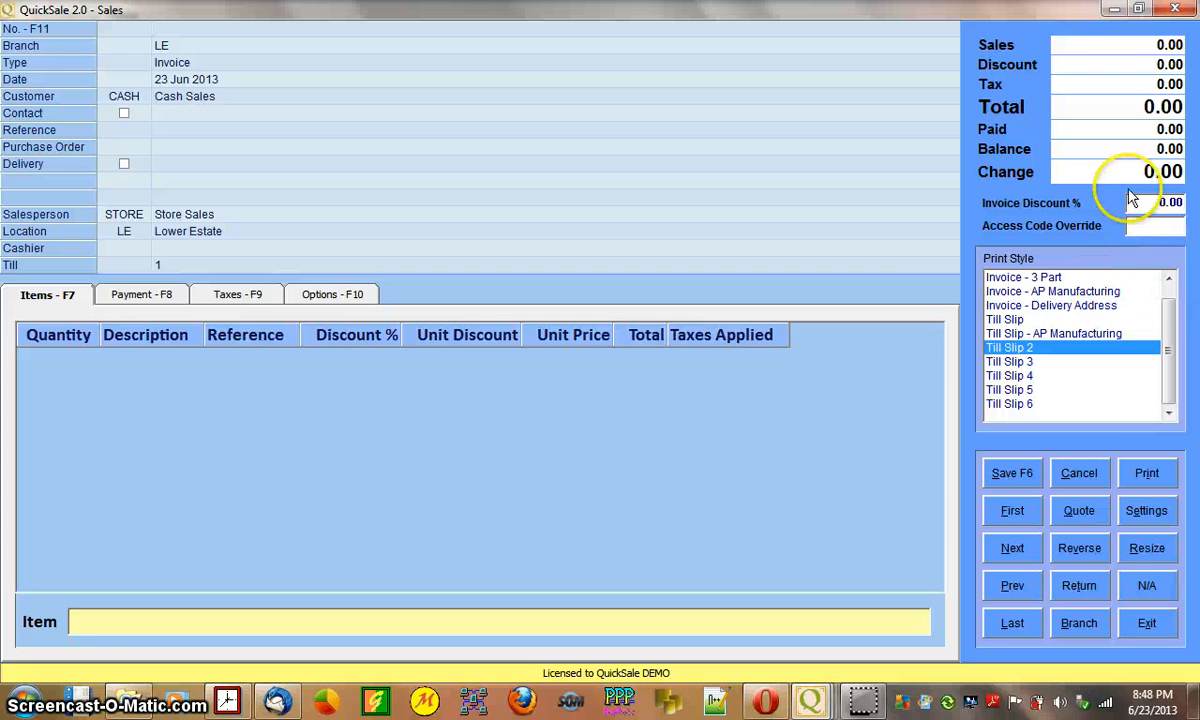
click(1138, 9)
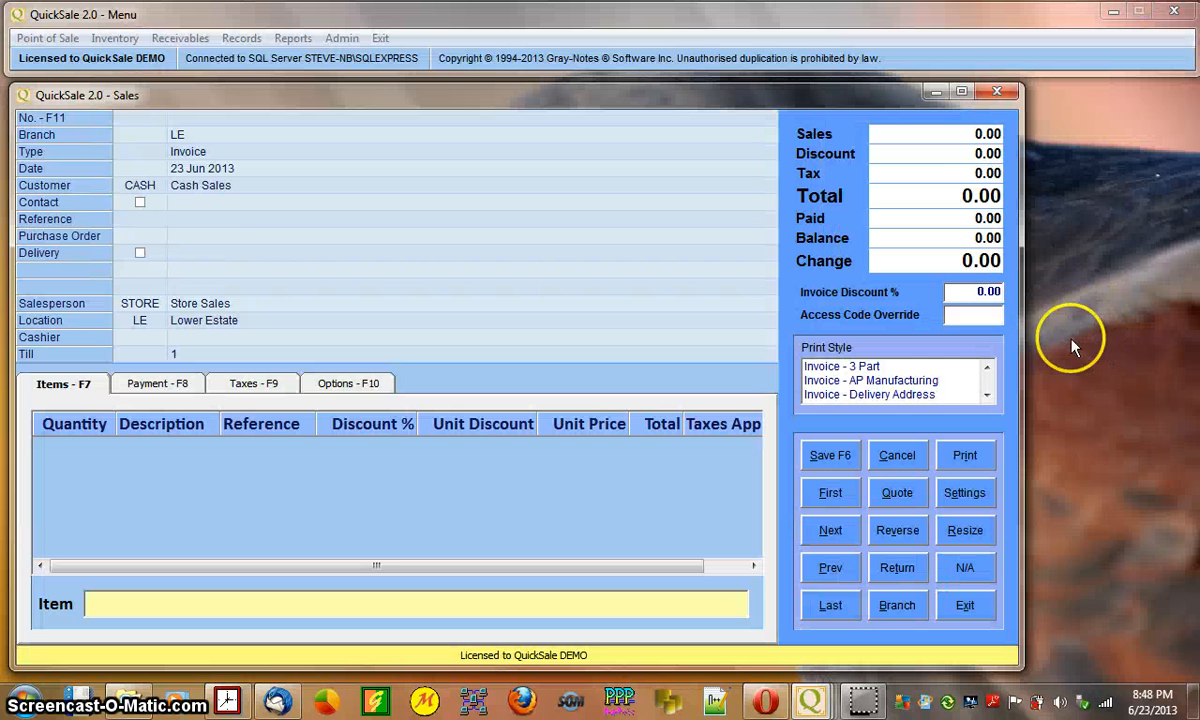
drag(1020, 281, 851, 240)
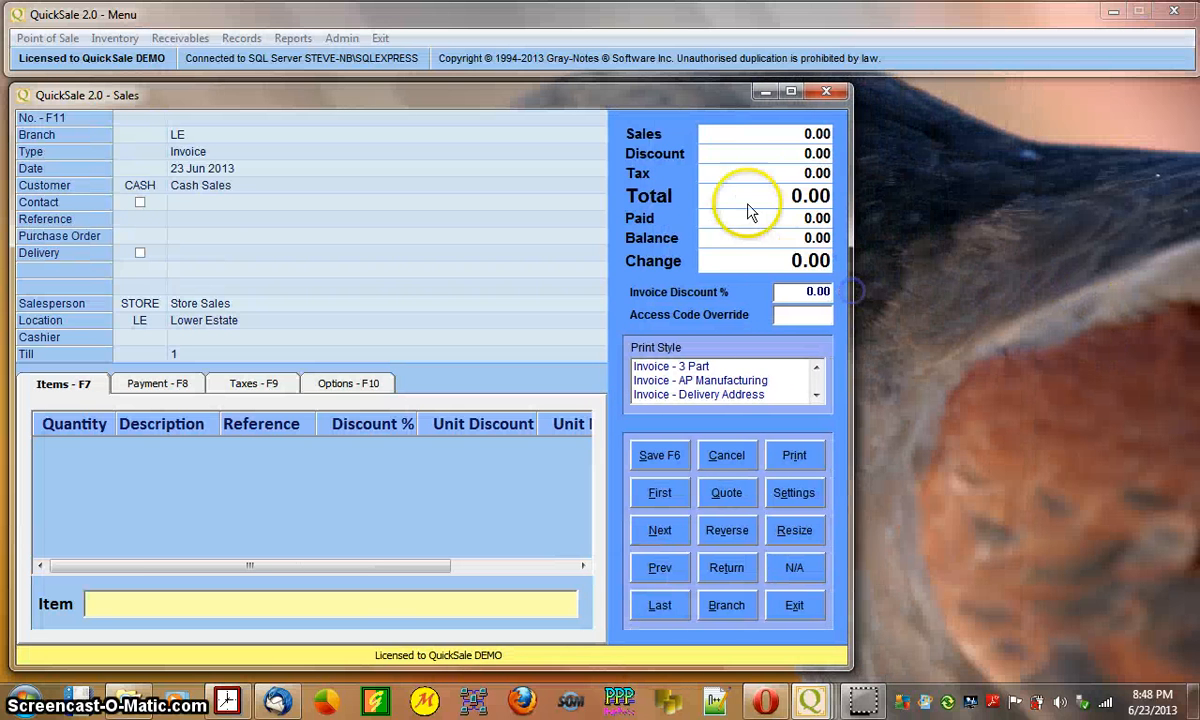
drag(848, 174, 762, 172)
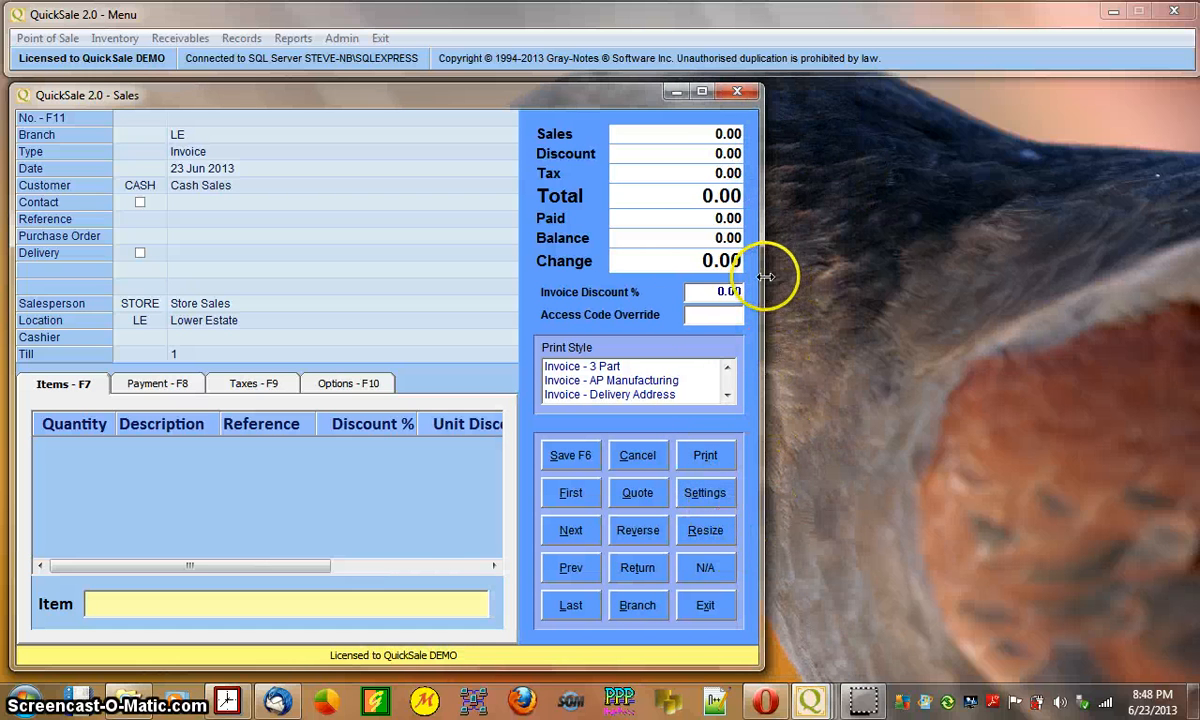
drag(765, 277, 1045, 287)
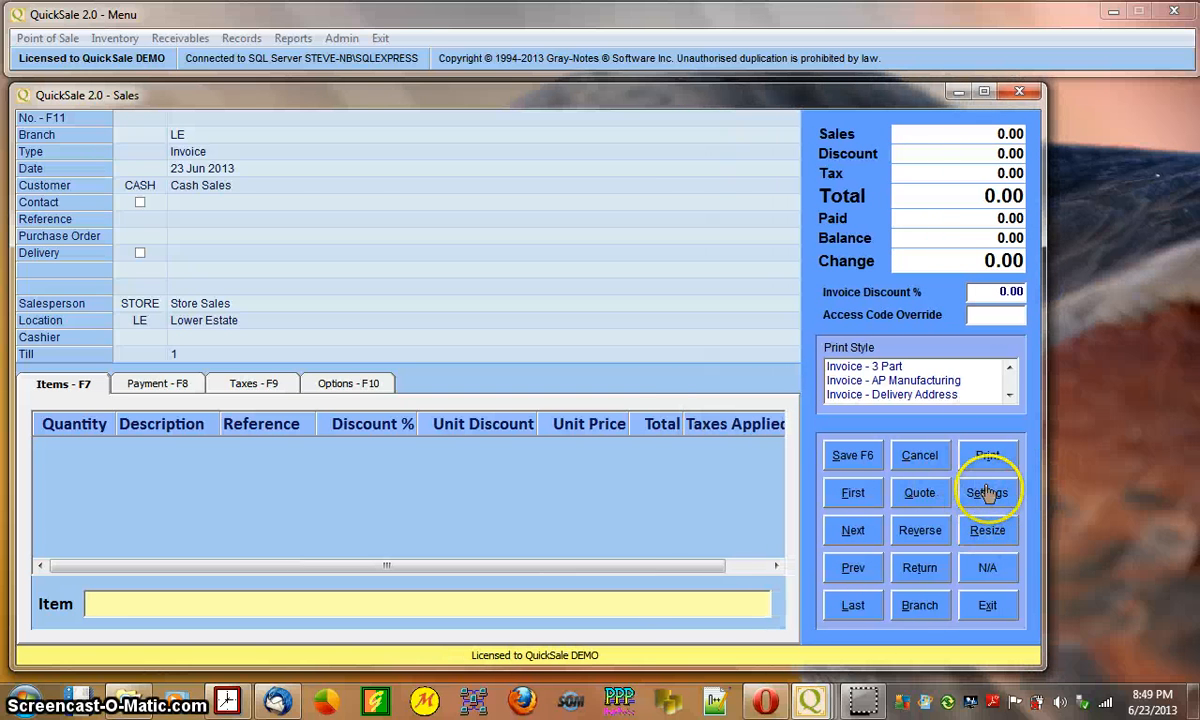
drag(841, 97, 929, 103)
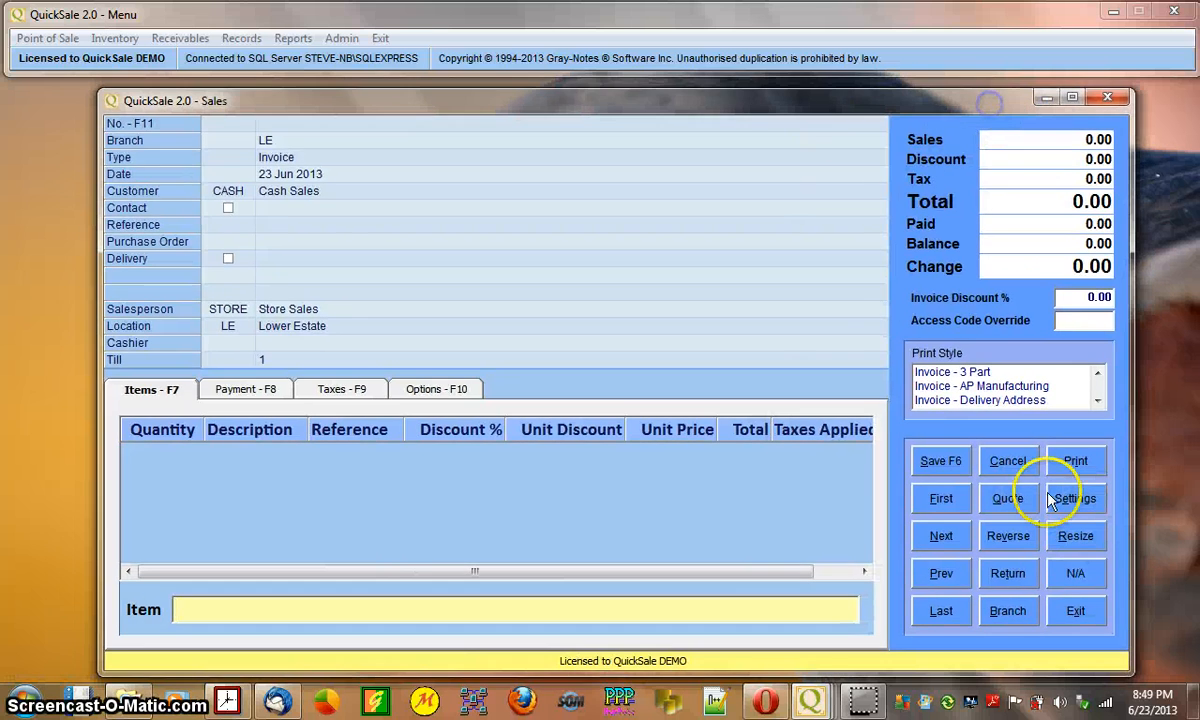
- Save the window size and position to Settings, confirm, and close the Sales window
click(1083, 506)
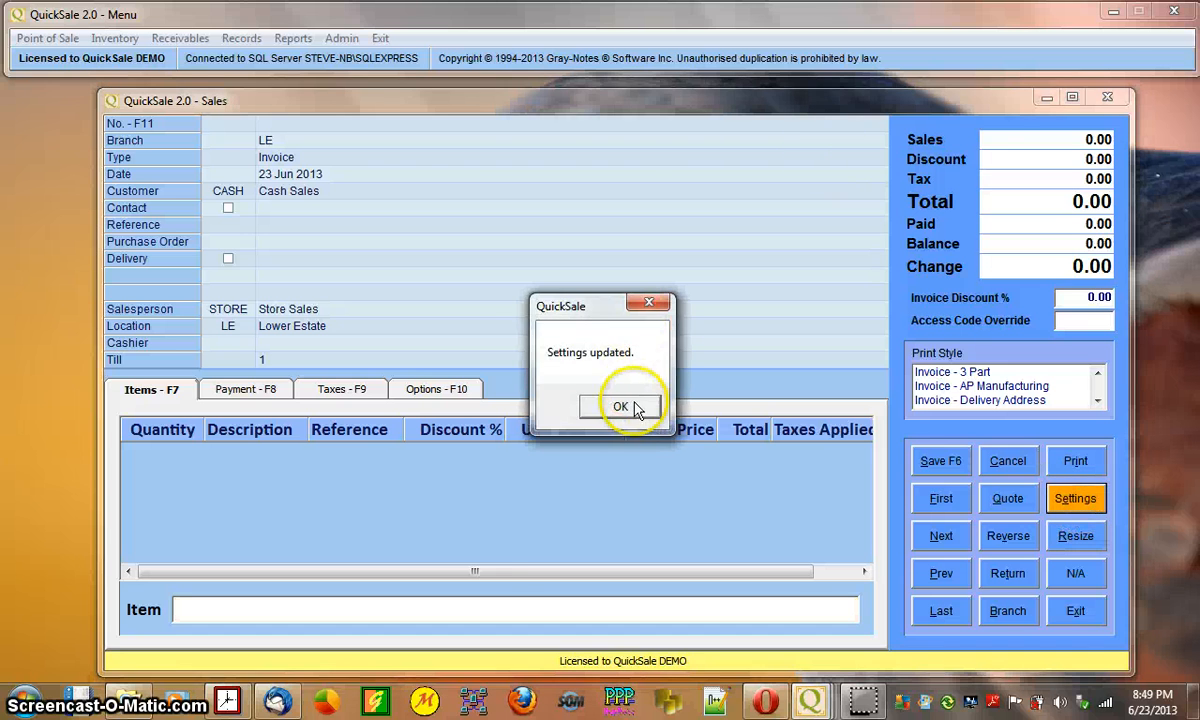
click(628, 408)
click(1114, 98)
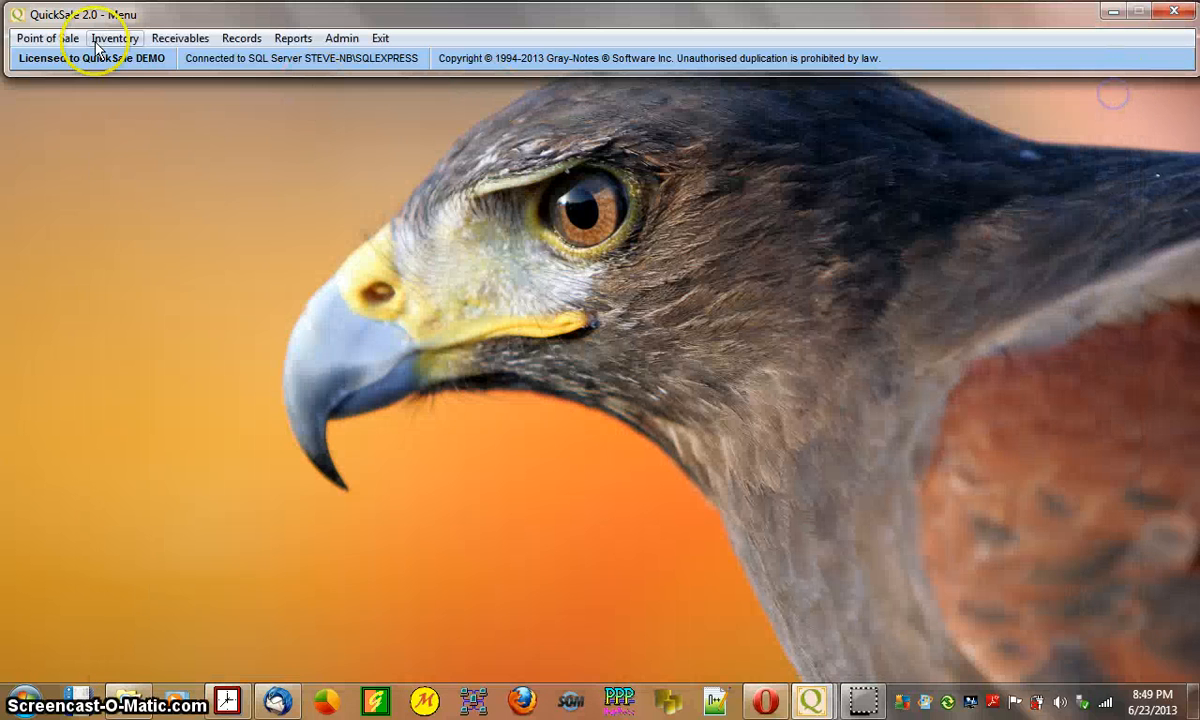
- Start another sale from Point of Sale > Sales and confirm the cashier access code
click(52, 40)
click(62, 62)
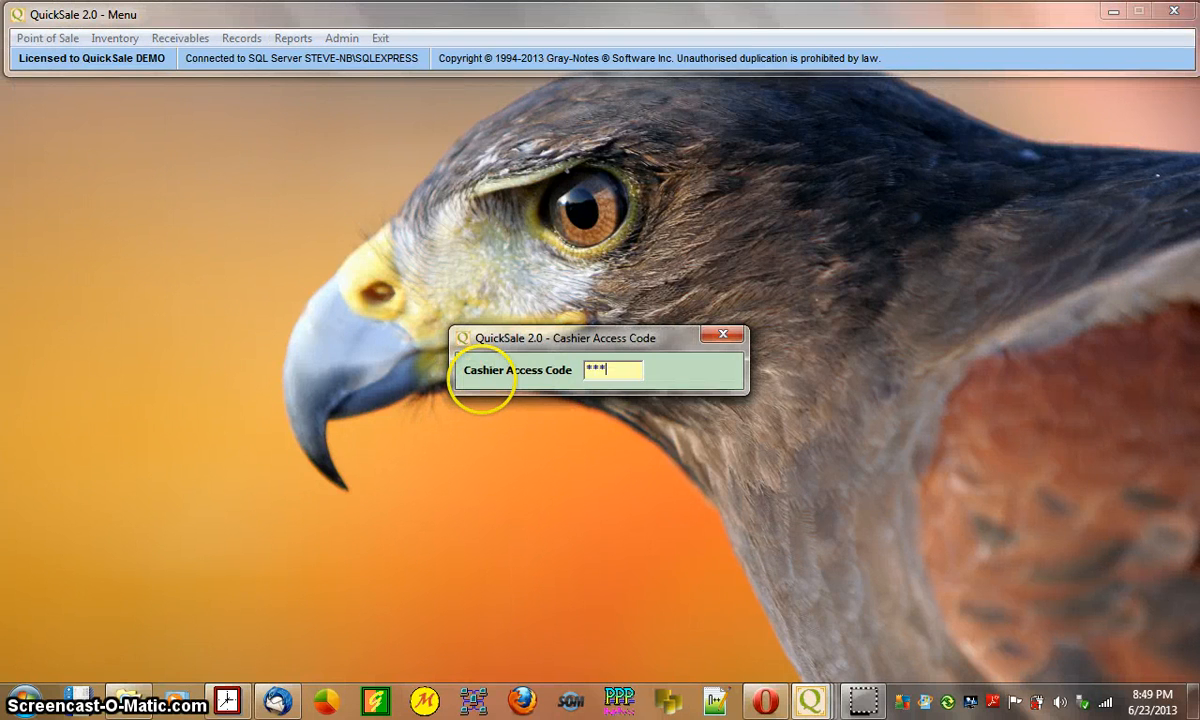
key(Return)
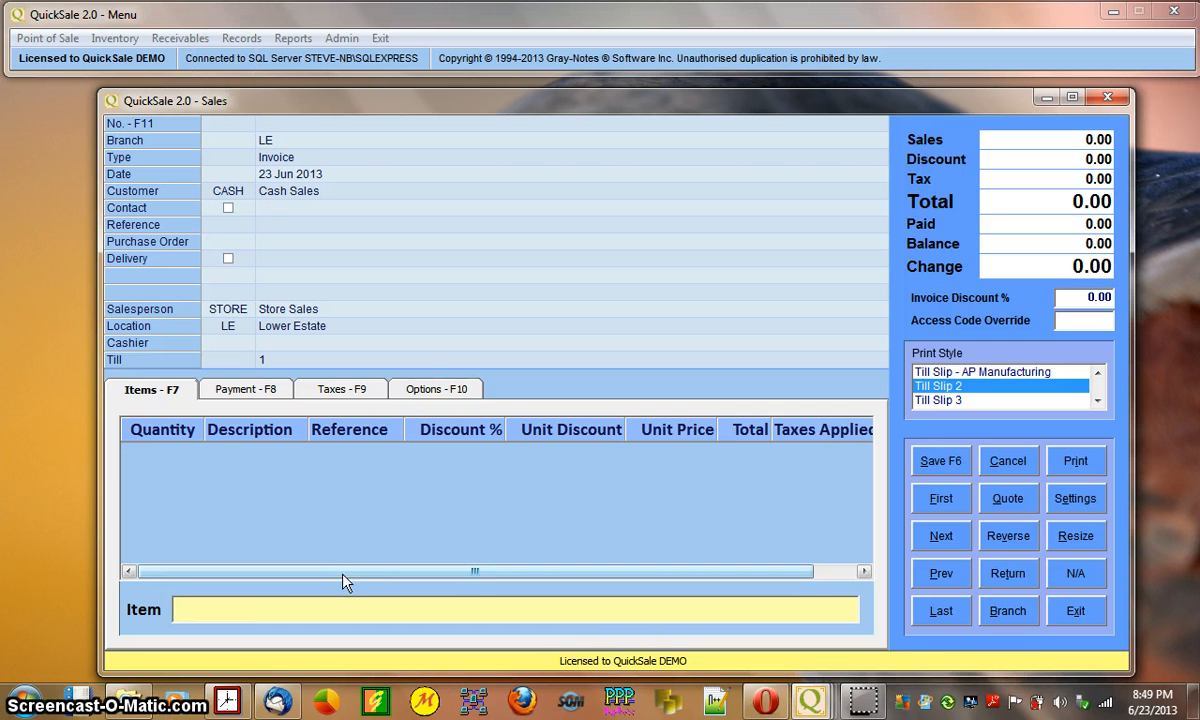
- Search the Item field for 15.00 and close the three-item match list unused
text(14.99)
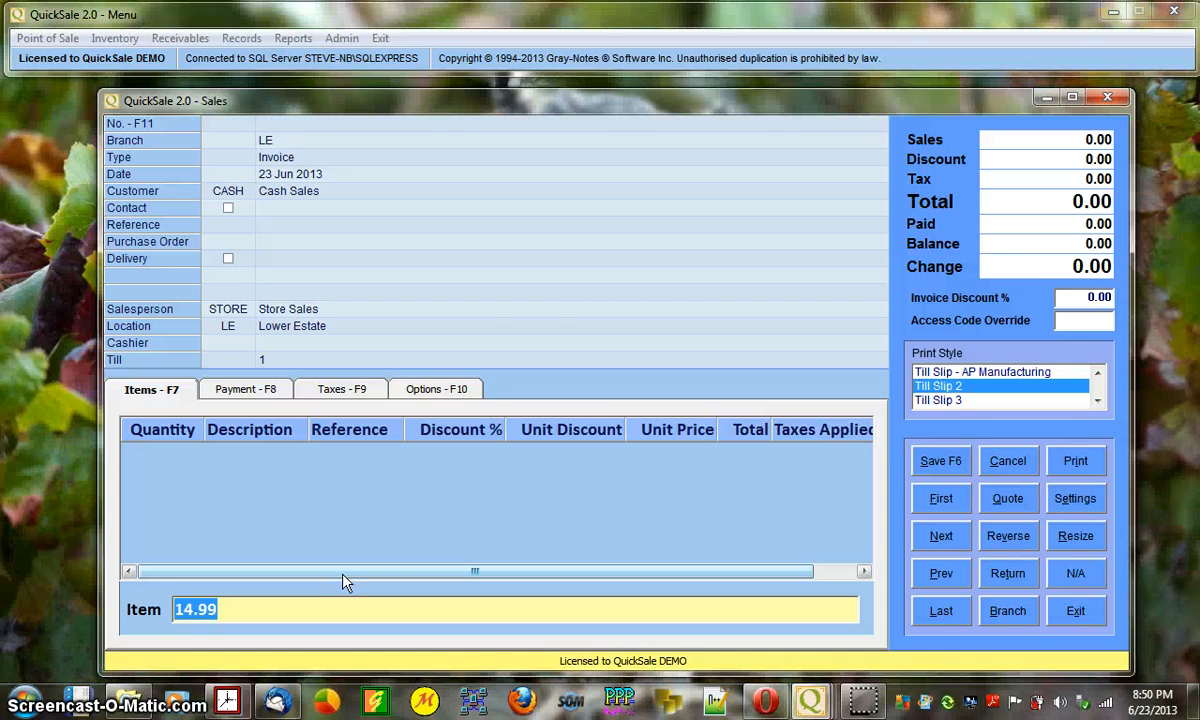
text(15.)
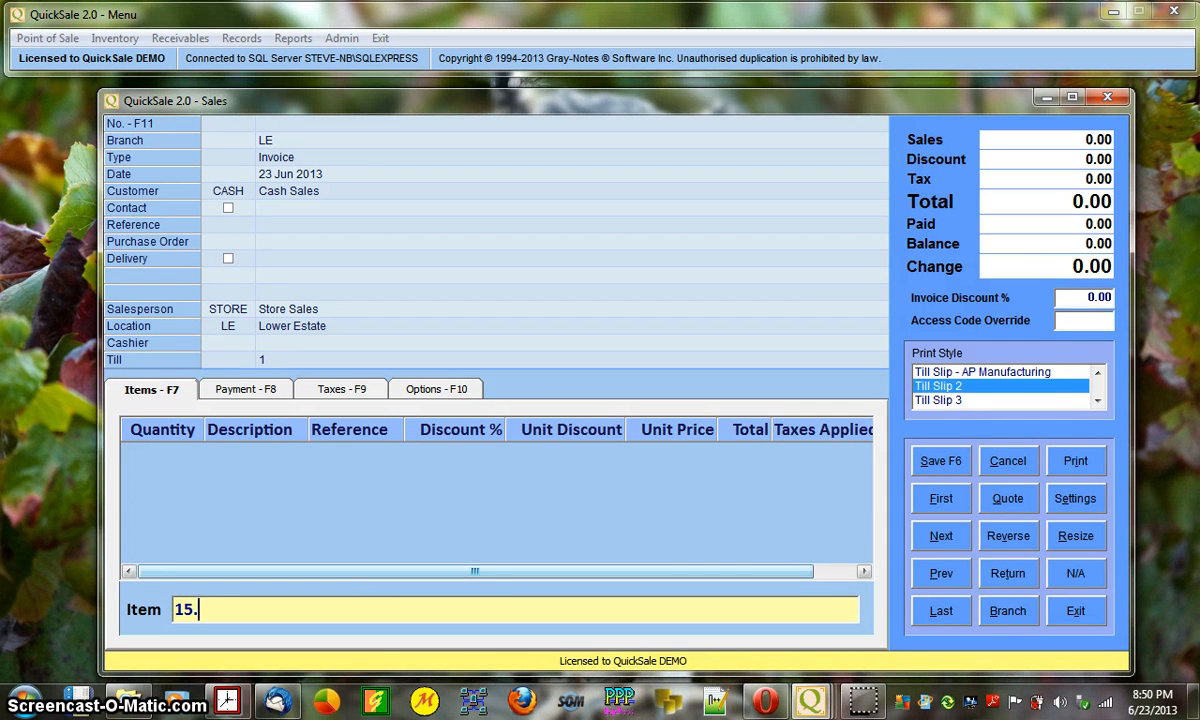
text(00)
key(Return)
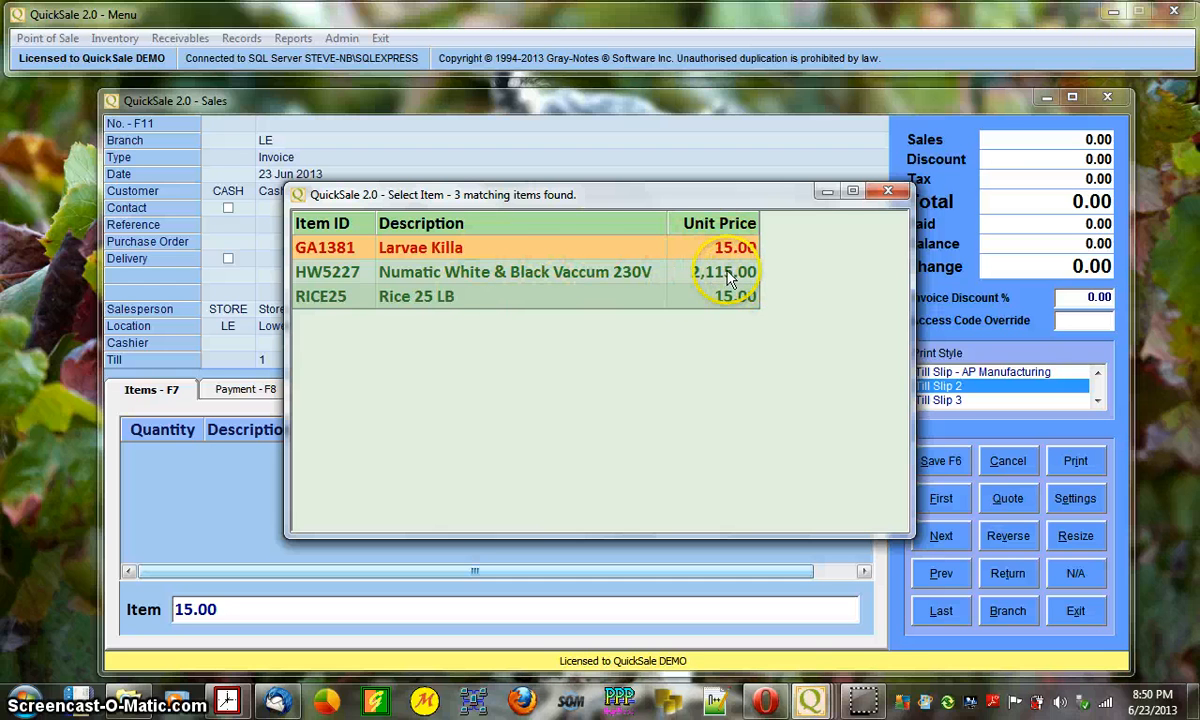
click(888, 191)
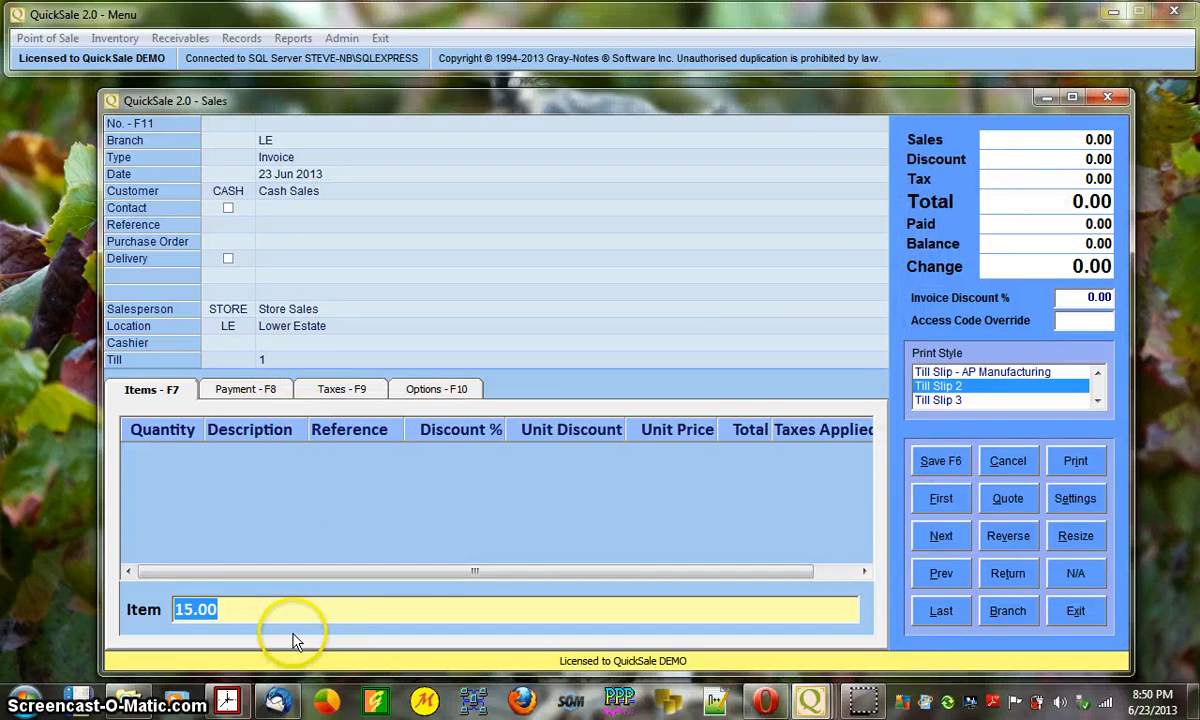
- Search for Sprite items and dismiss the results without choosing one
key(BackSpace)
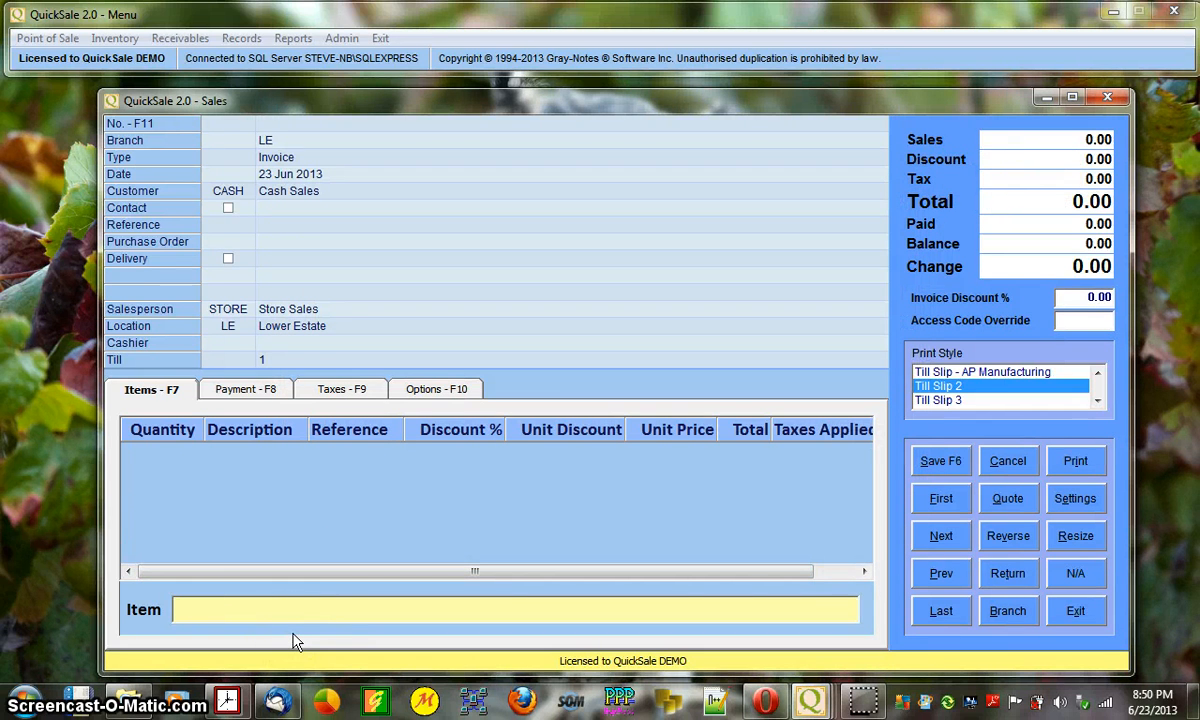
text(sp)
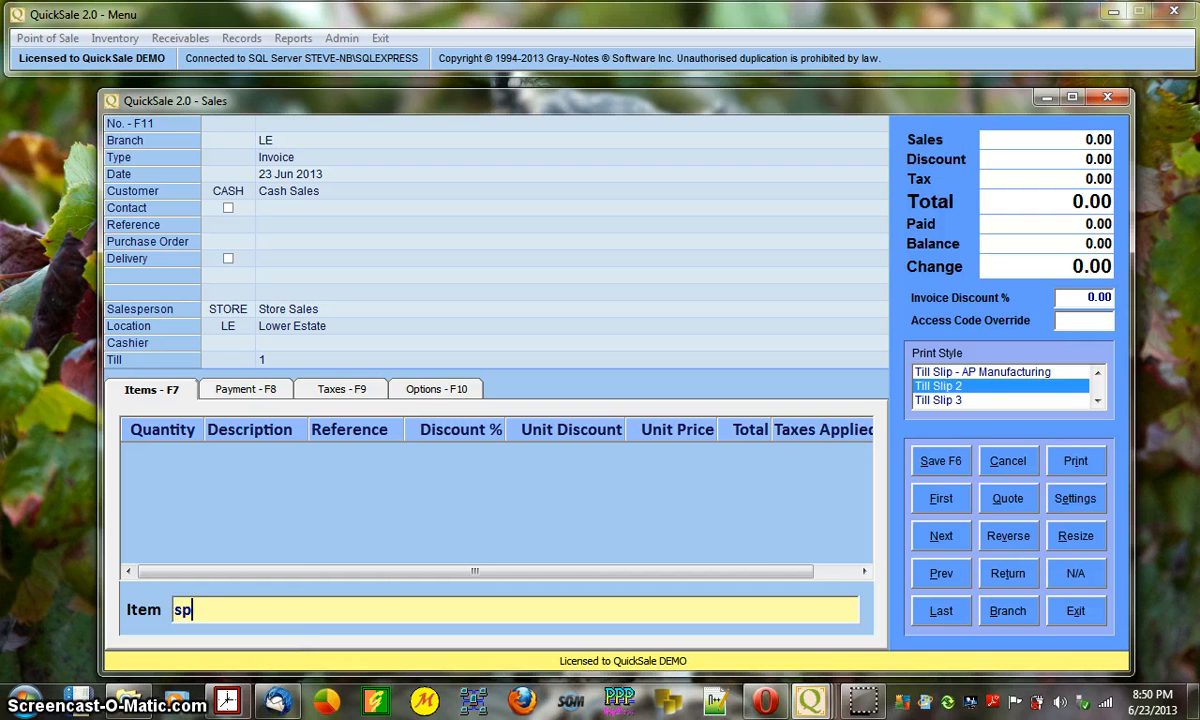
text(rityete)
key(Return)
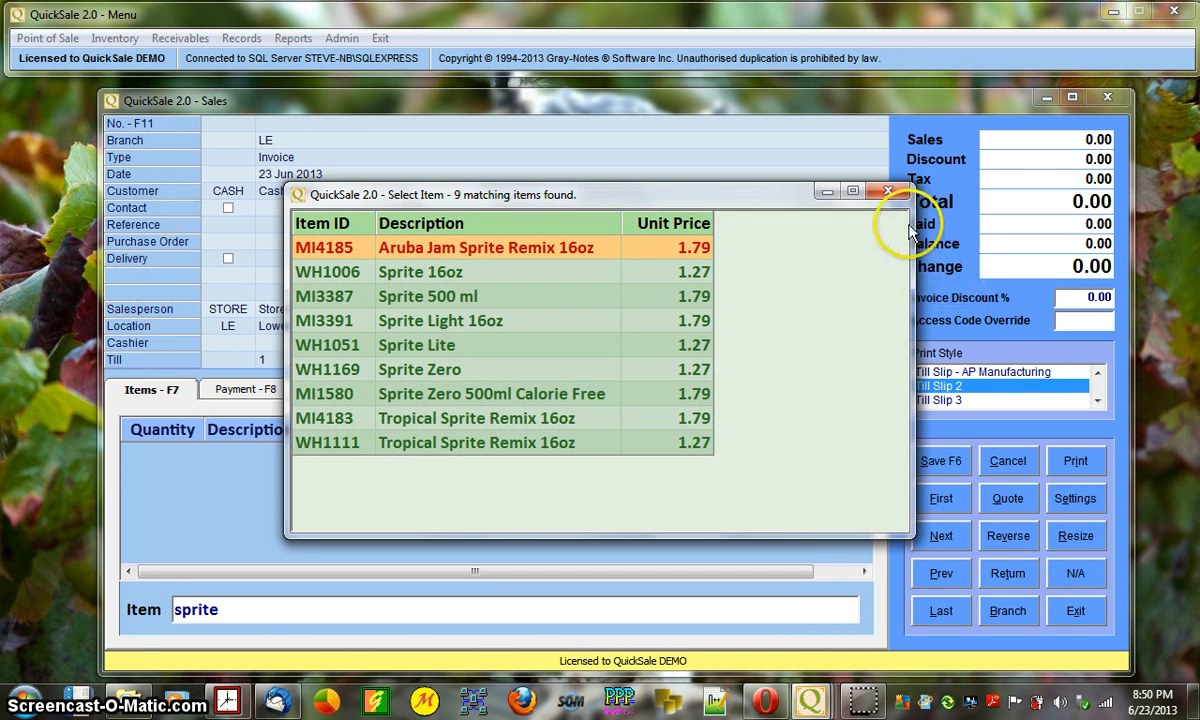
click(887, 191)
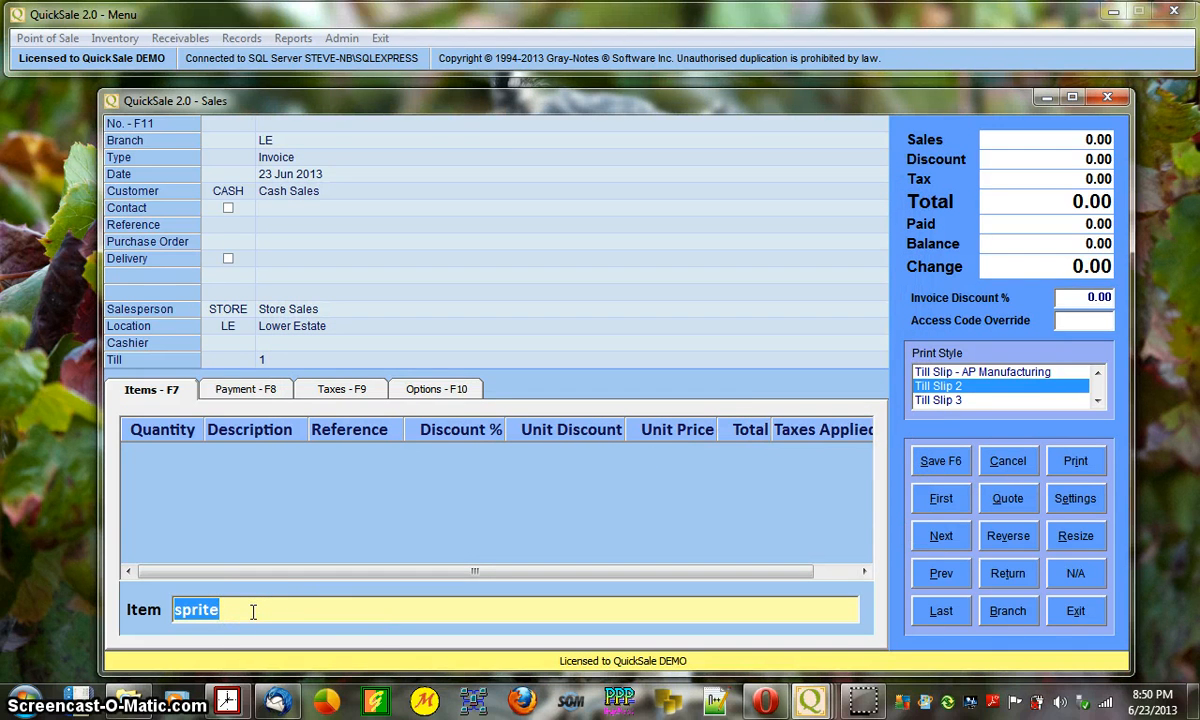
- Find Frutee Banana 16oz (MI2108) among Frutee results, then enter code mi2108 in Item
key(BackSpace)
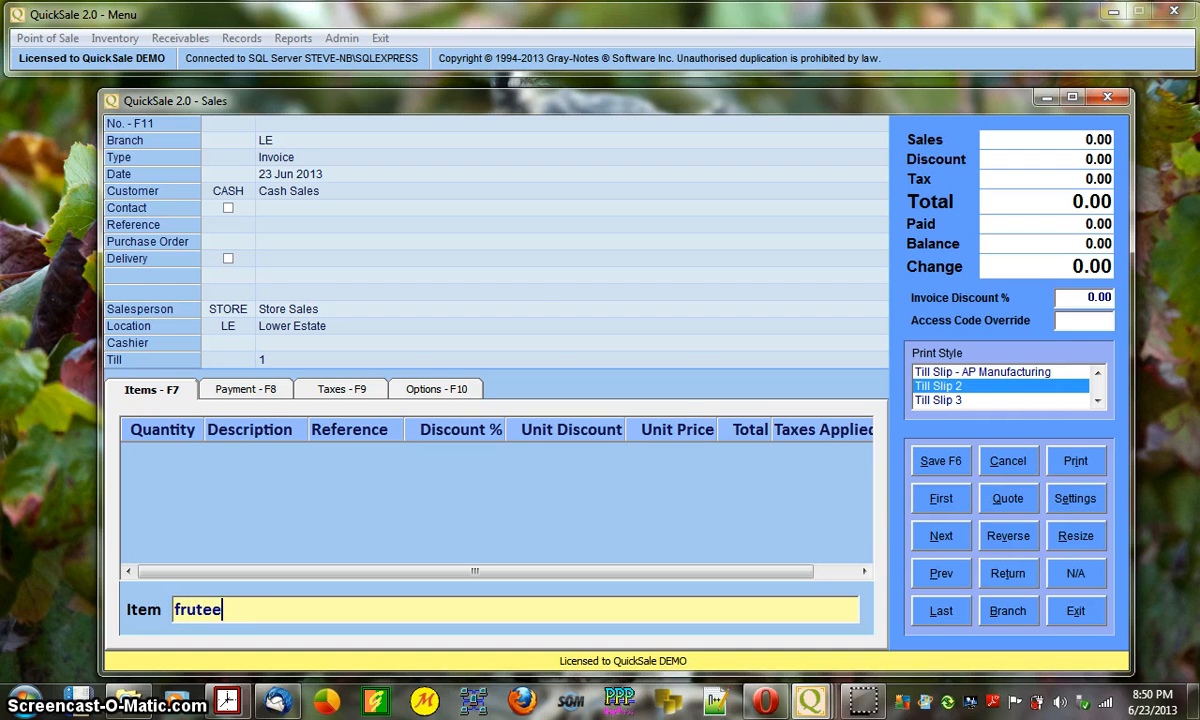
key(Return)
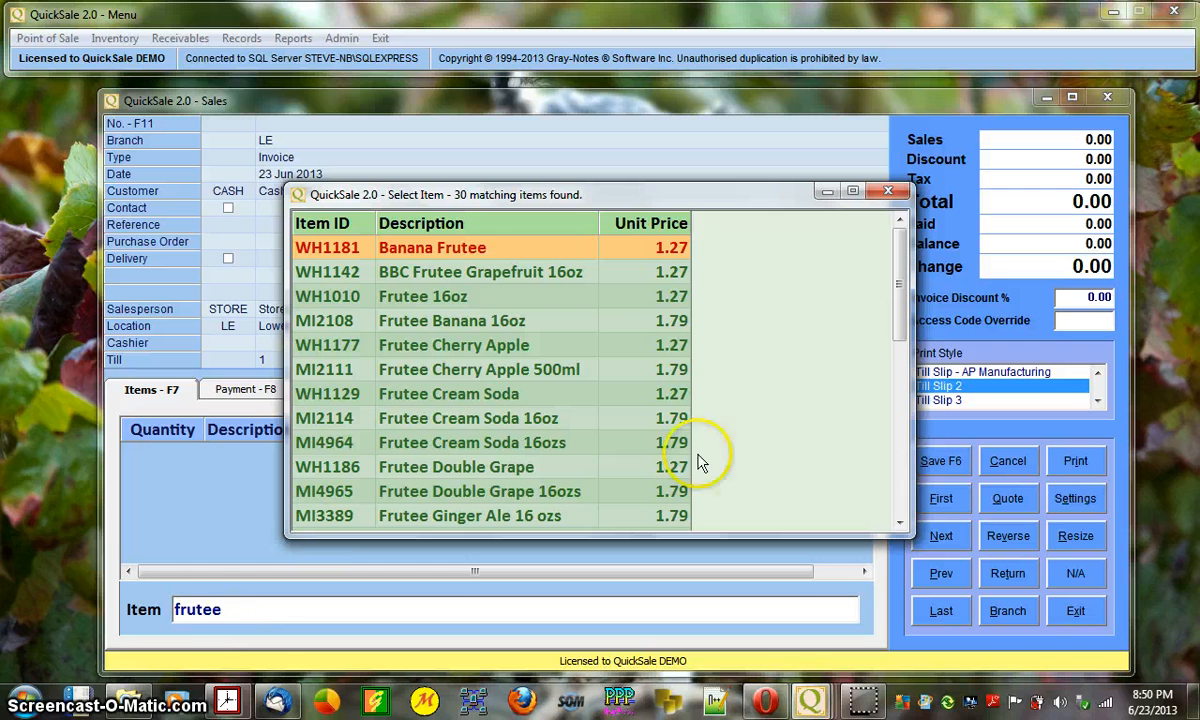
click(420, 296)
click(485, 321)
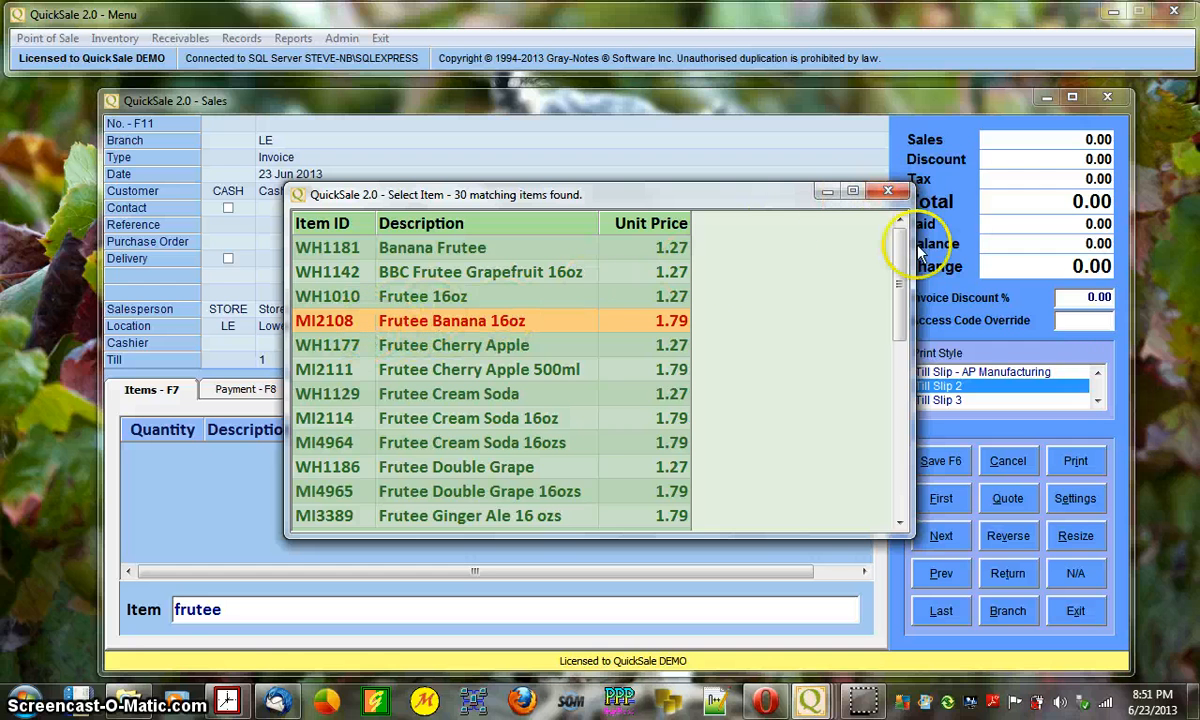
click(887, 191)
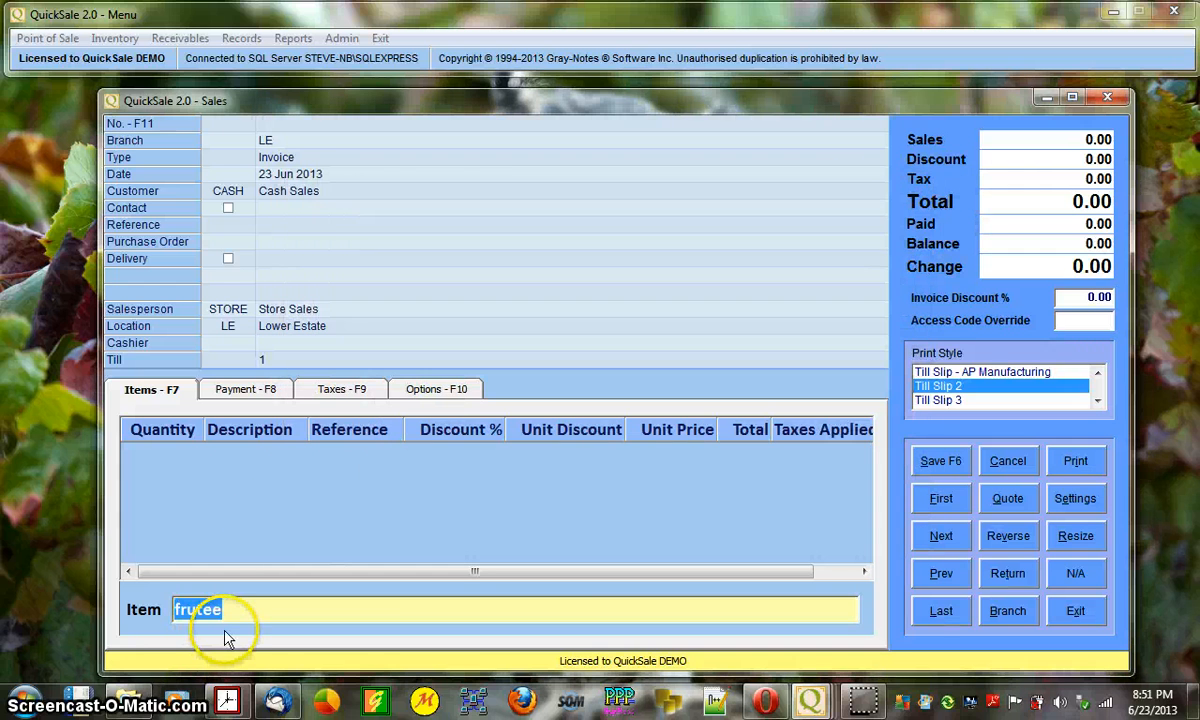
key(BackSpace)
text(m)
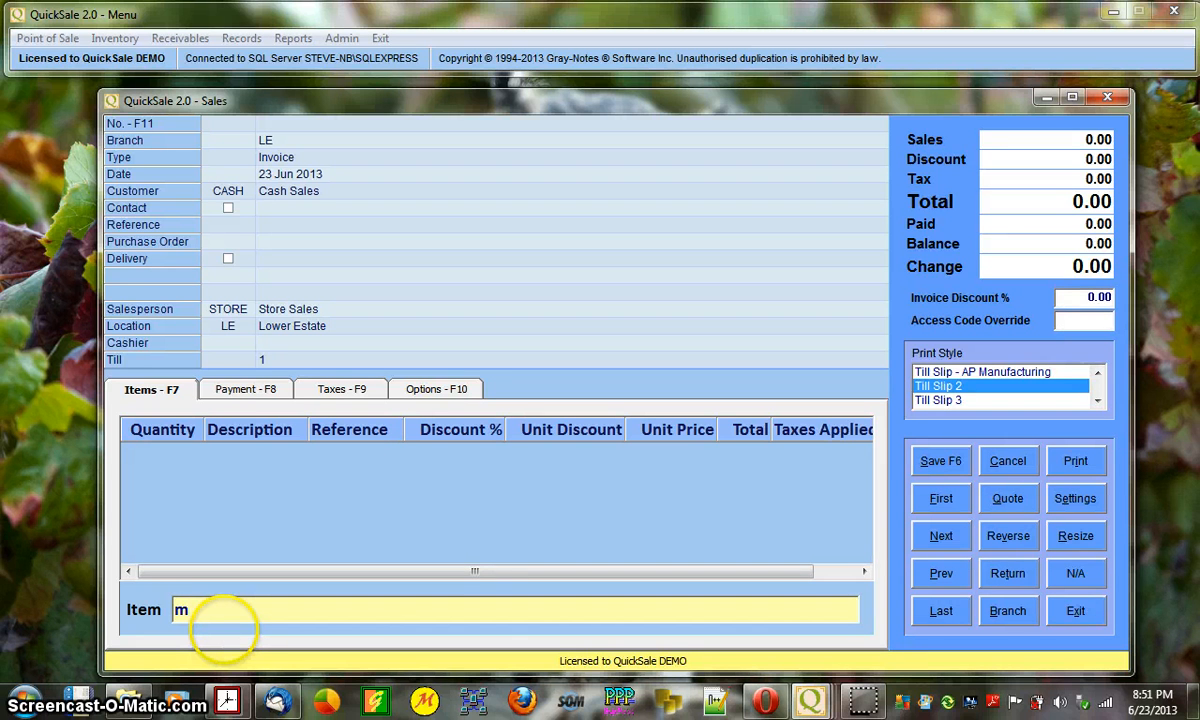
text(i2108)
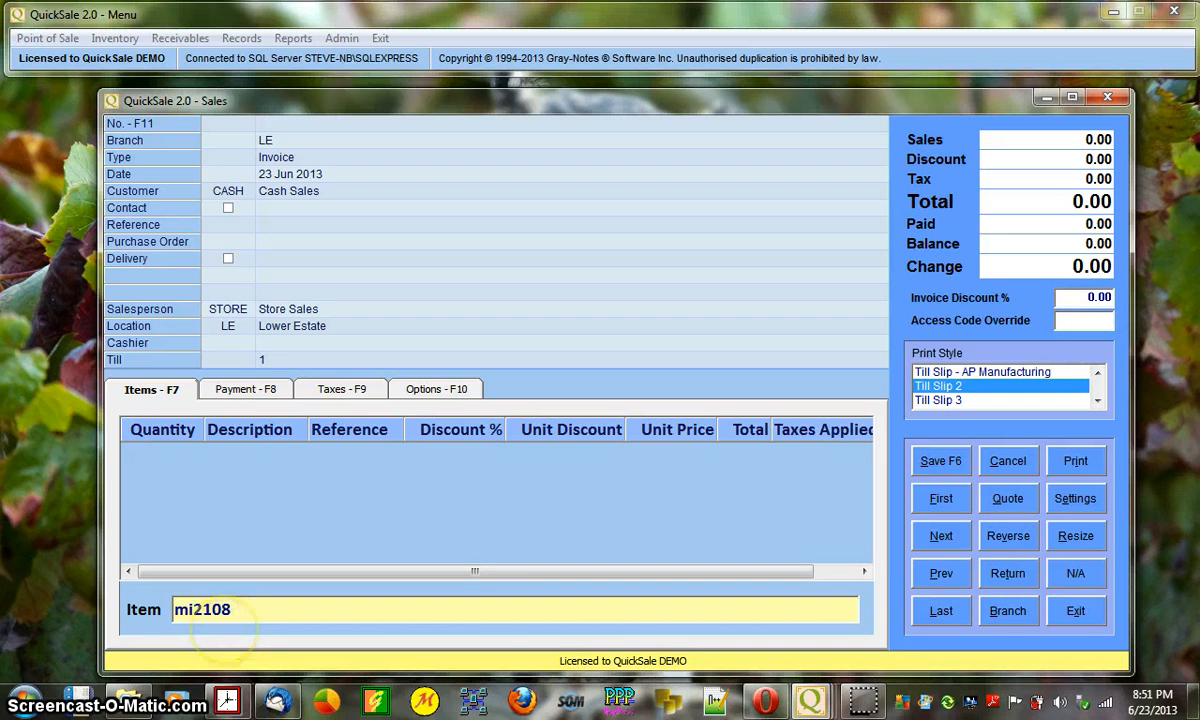
- Add Frutee Banana 16oz, then choose Ju-C Banana 20oz from the banana results, total 3.22
key(Return)
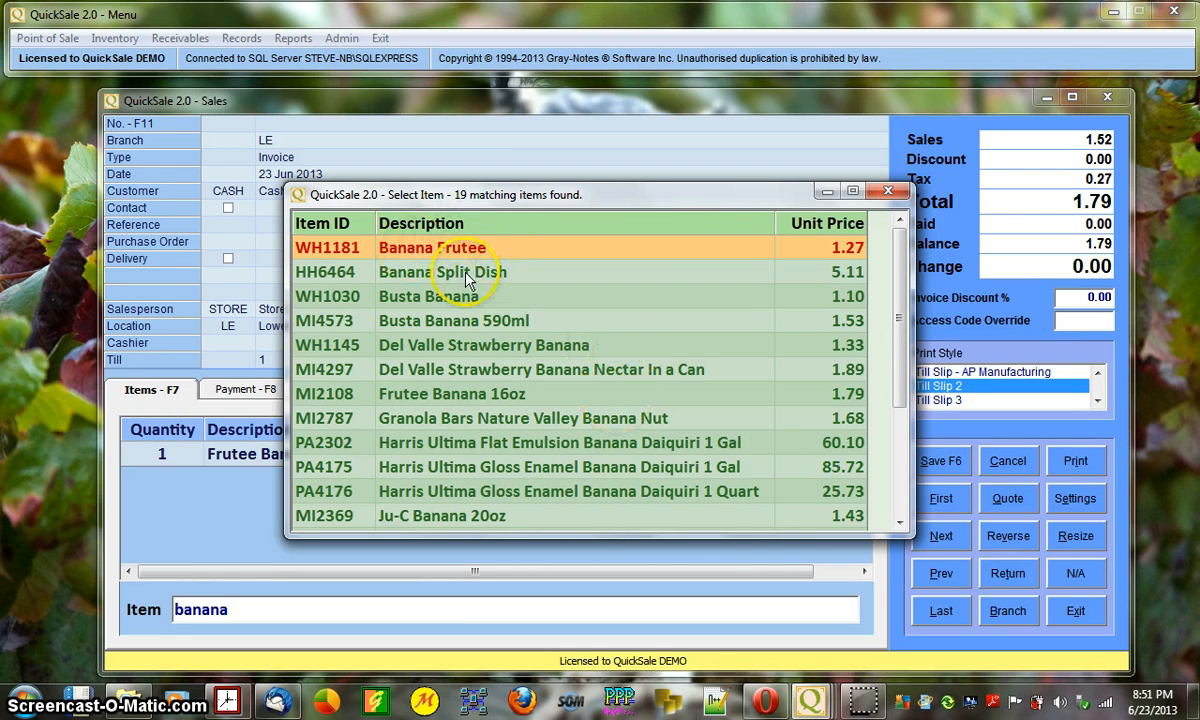
click(427, 299)
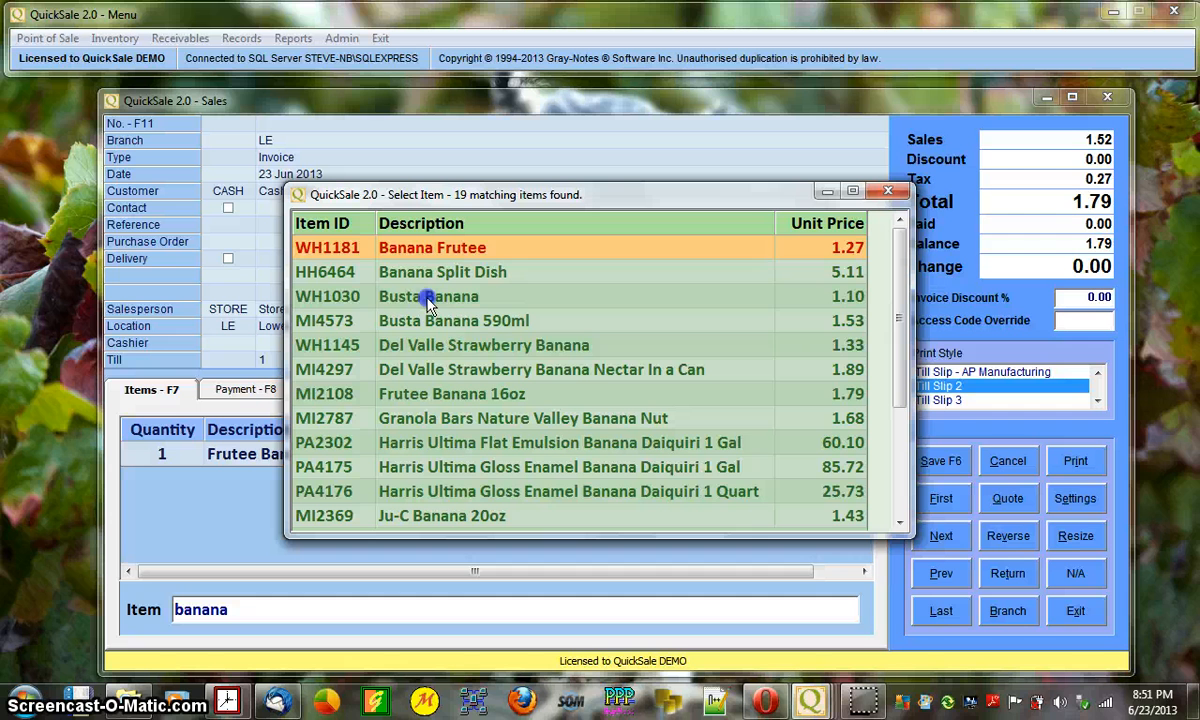
click(500, 348)
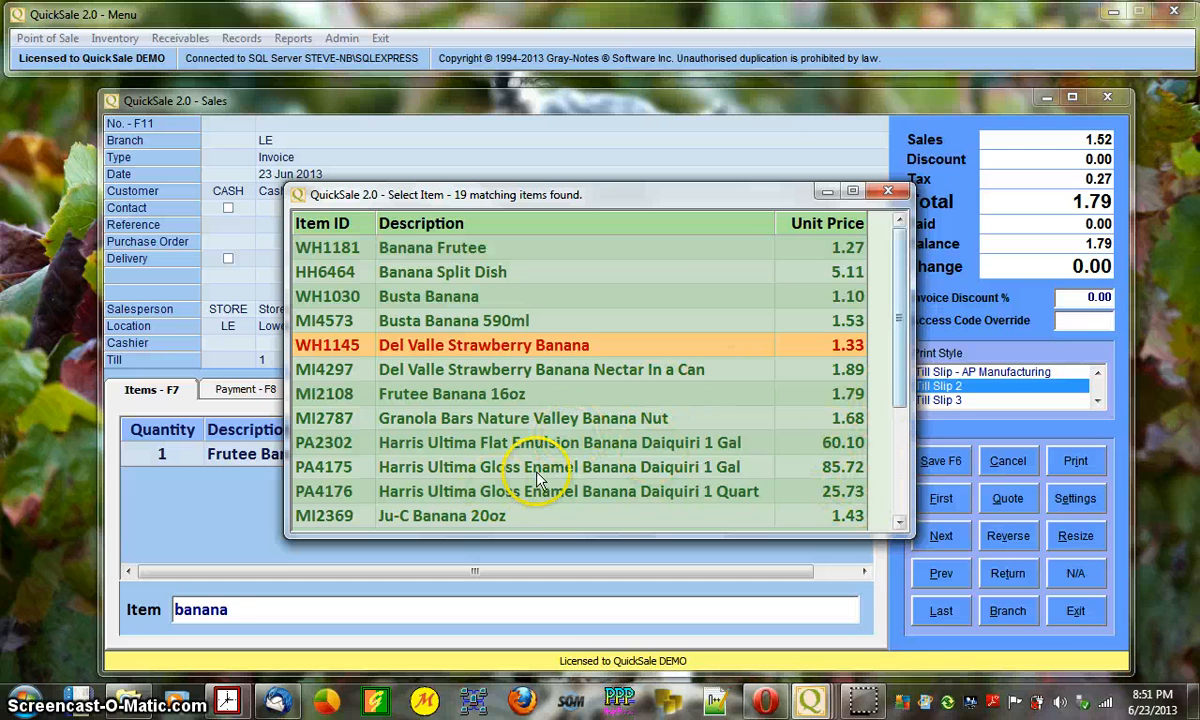
scroll(858, 485, down, 3)
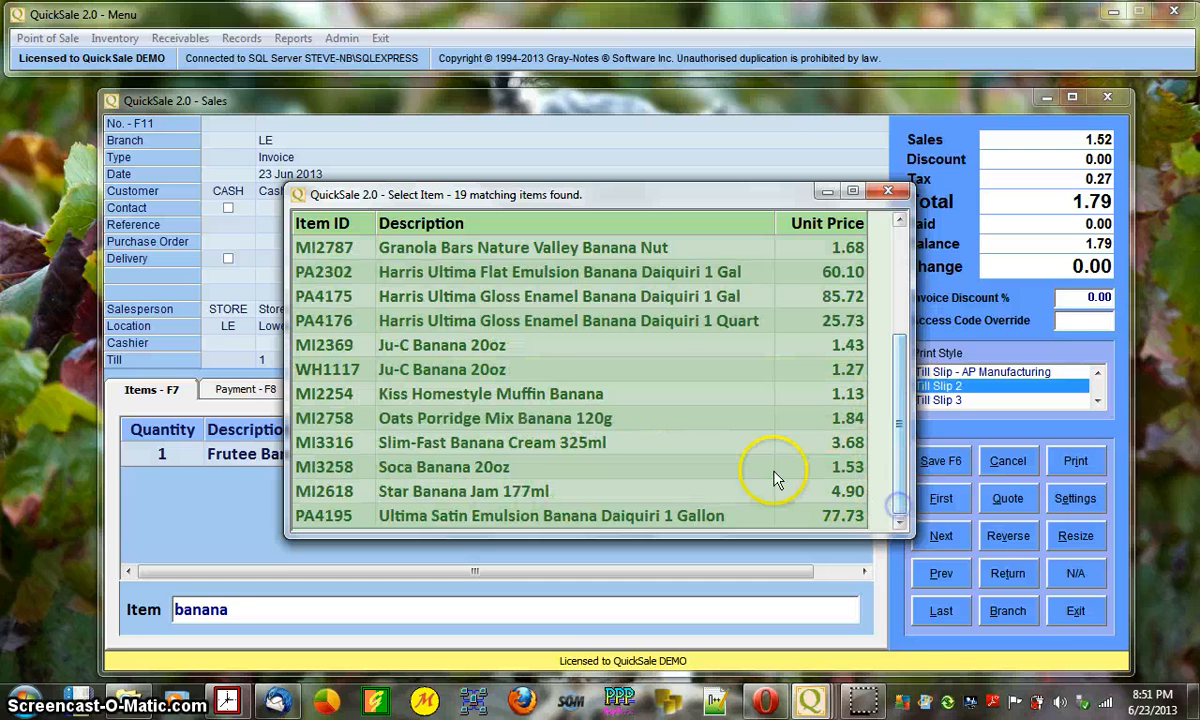
click(400, 466)
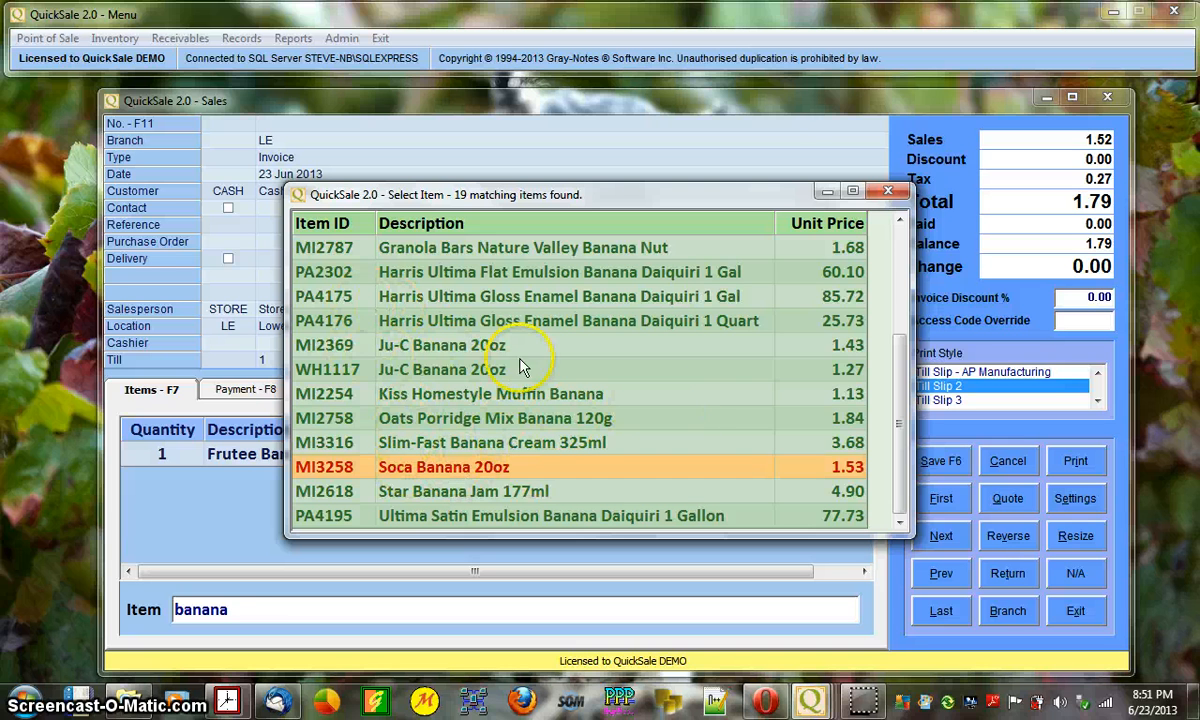
click(458, 346)
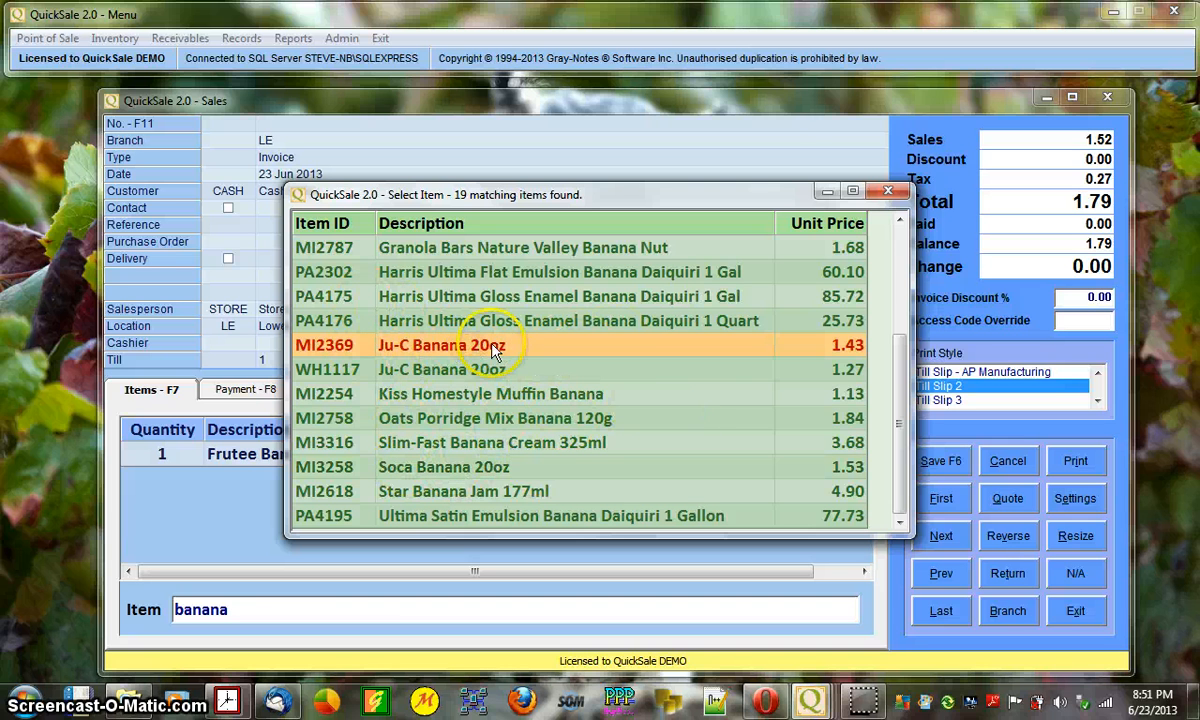
double_click(481, 344)
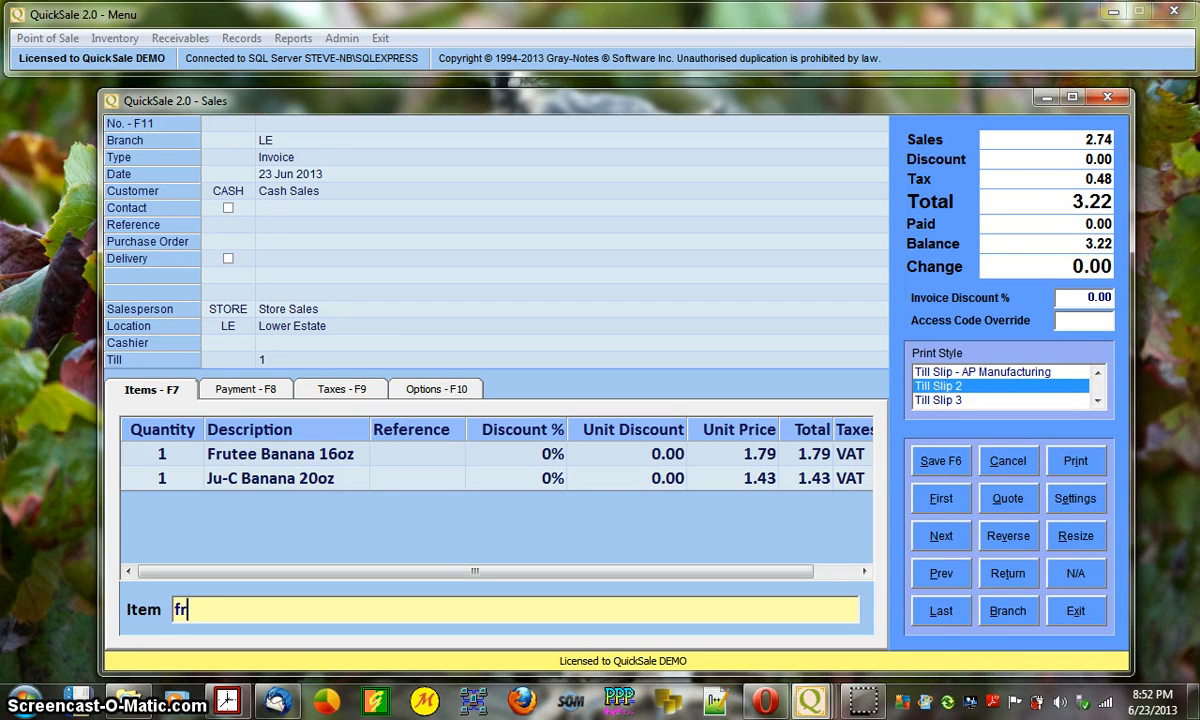
- Enter 'frutee banana' again to raise the Frutee Banana 16oz quantity to 3, total 6.80
text(e bana)
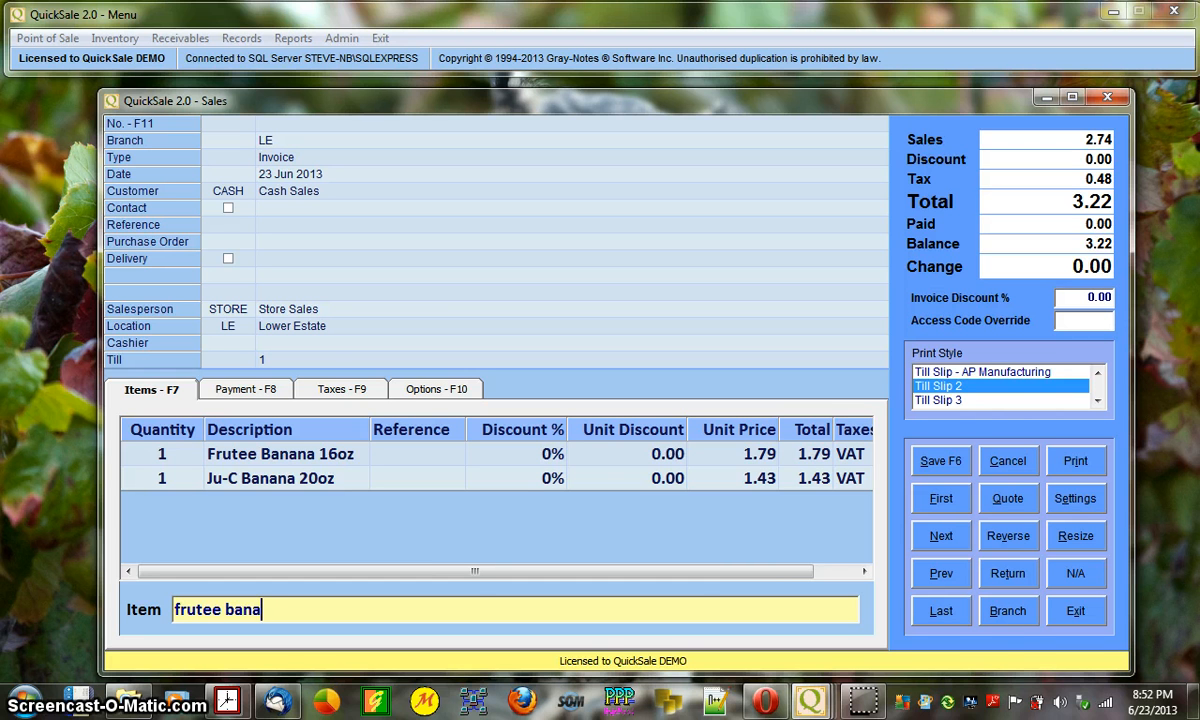
key(Return)
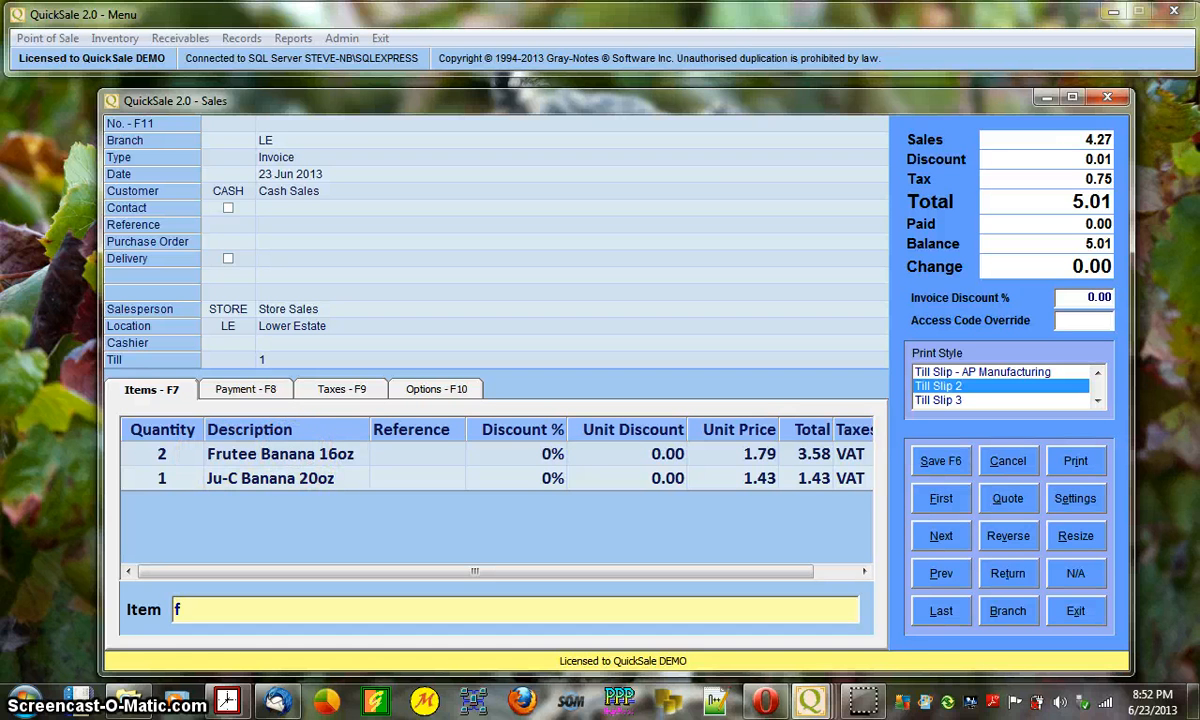
text(rute)
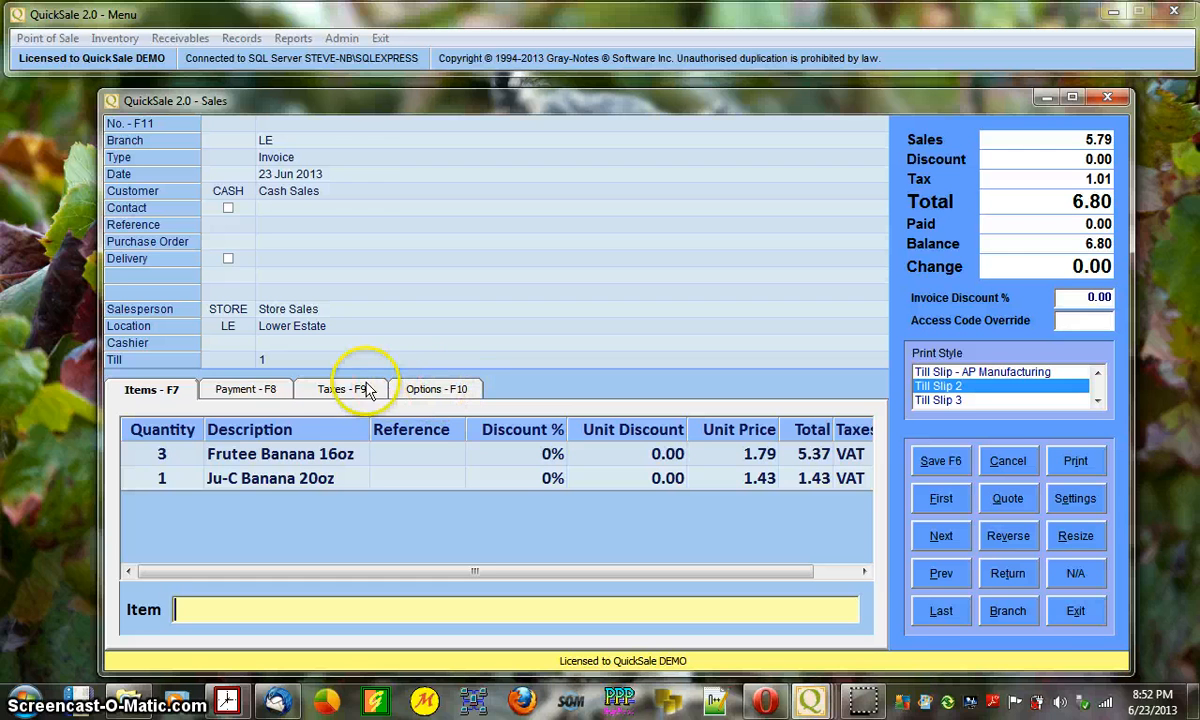
- Check invoice options, then add two more Frutee Banana 16oz lines, total 10.38
click(440, 390)
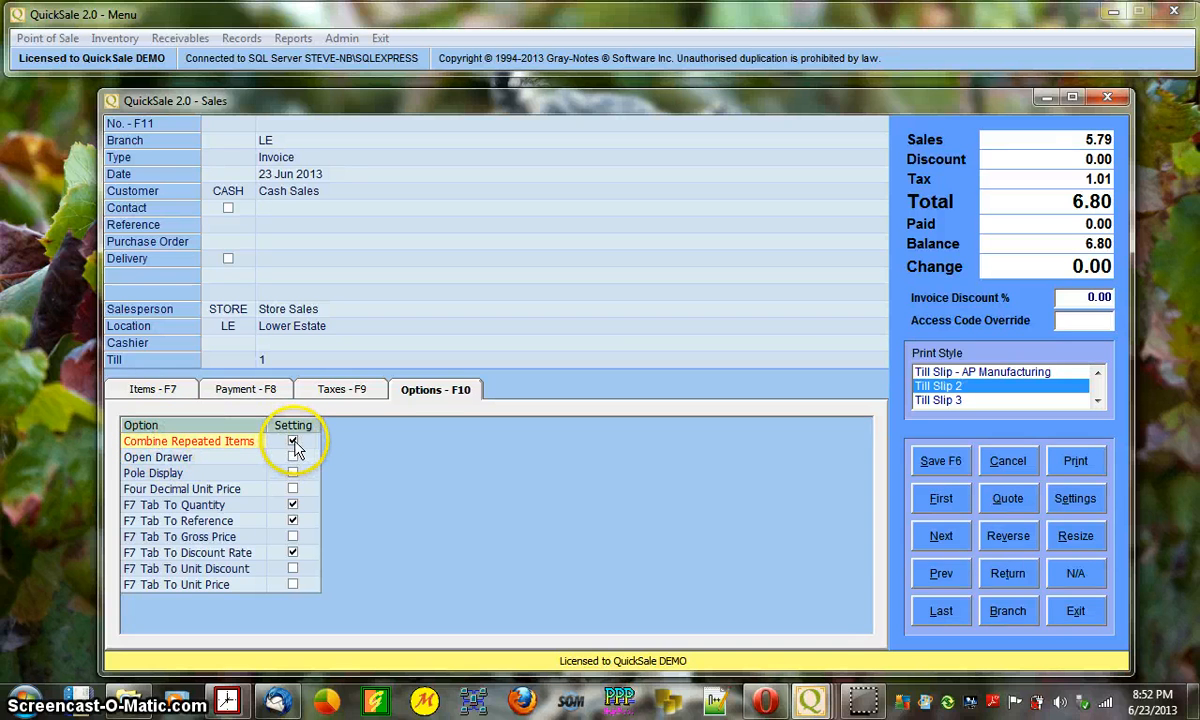
click(153, 390)
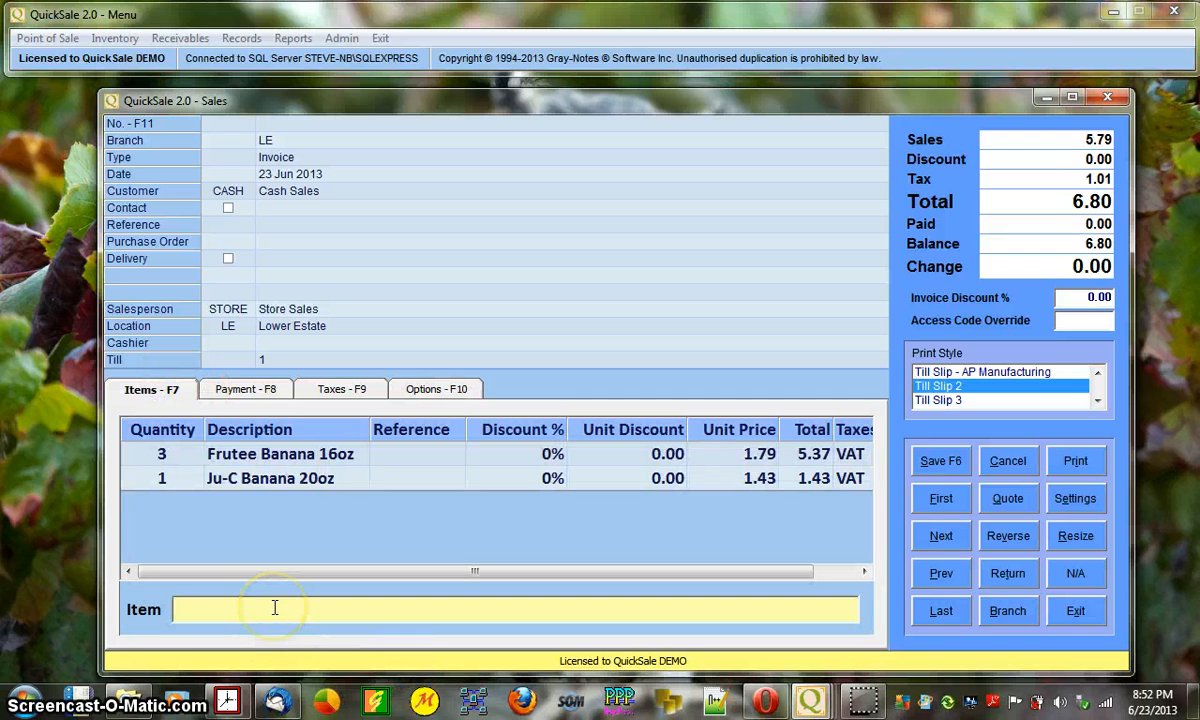
text(frutee banana)
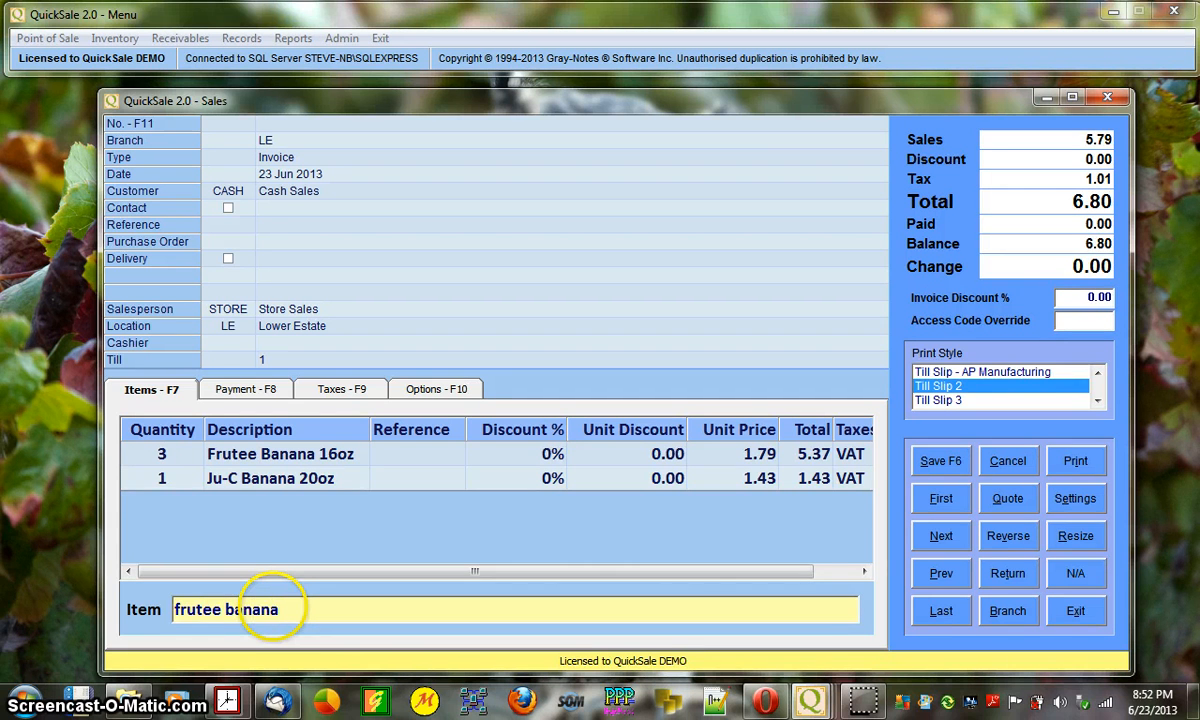
key(Return)
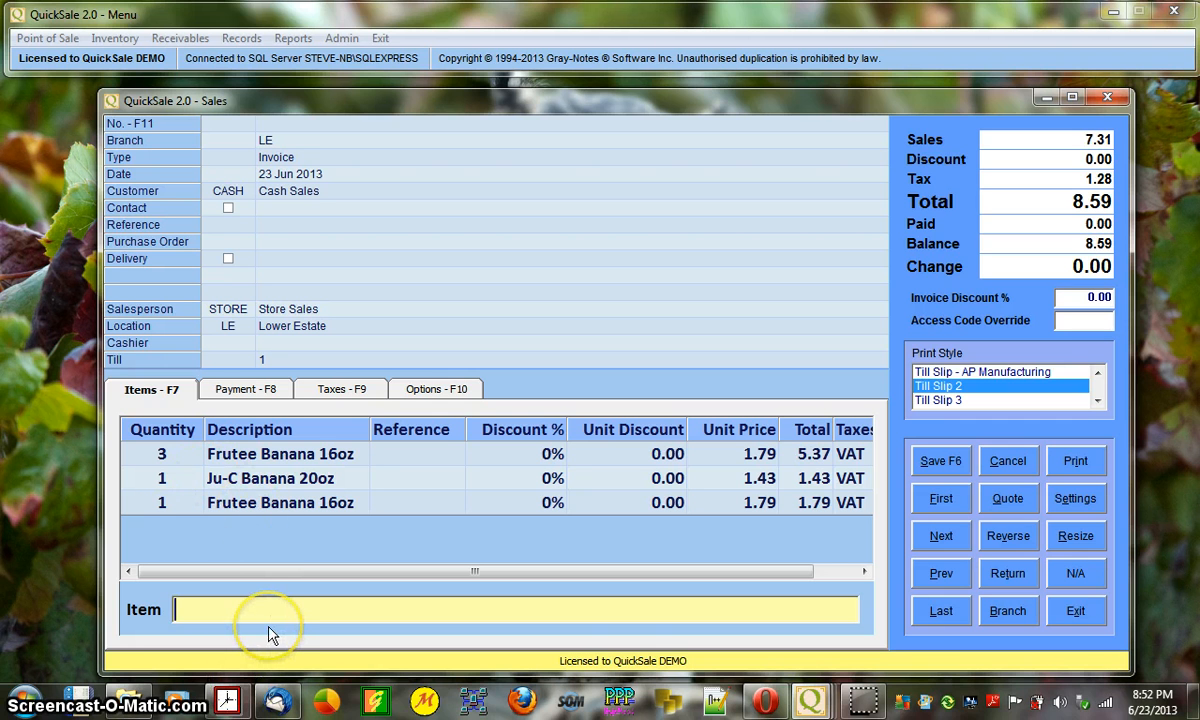
text(ftut)
text(ee)
text( banana)
key(Return)
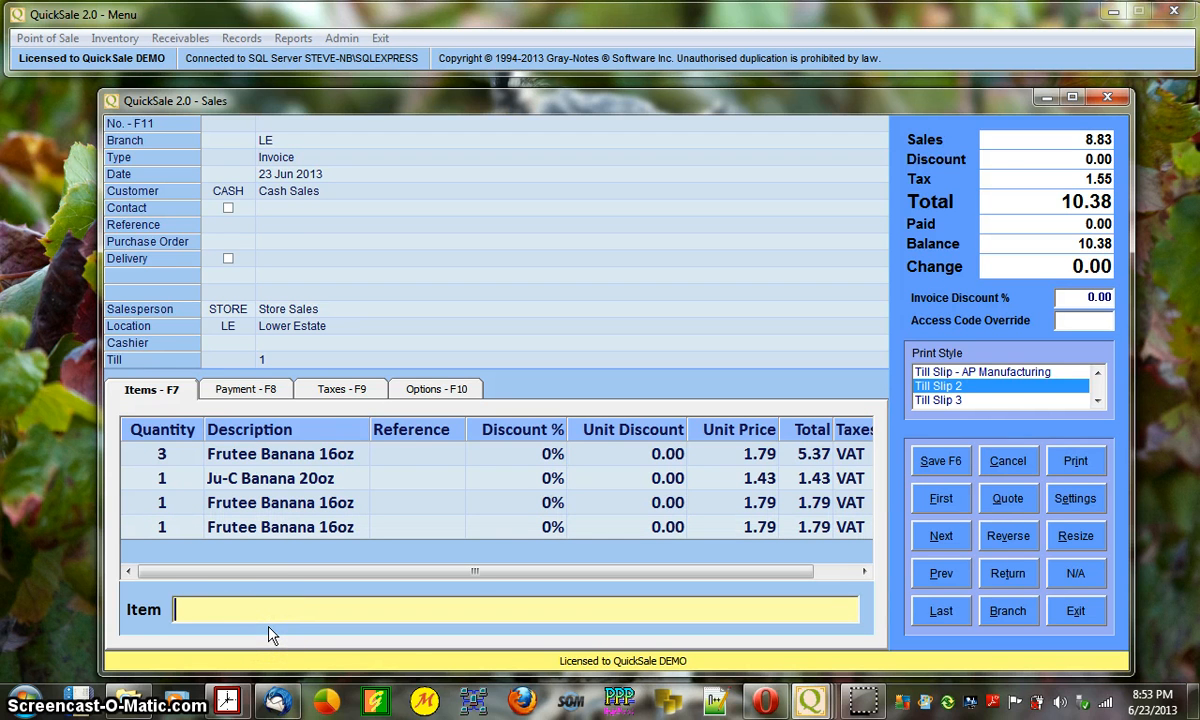
- Select the new Frutee lines and view options showing Combine Repeated Items off
click(255, 527)
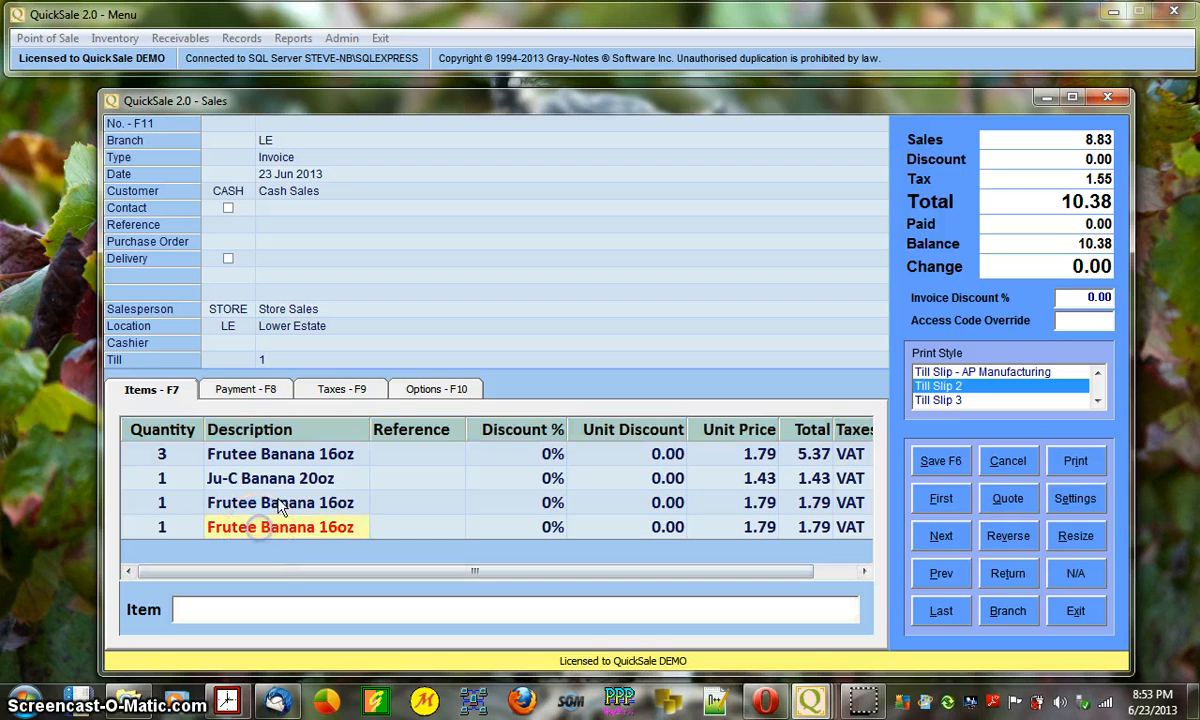
click(279, 501)
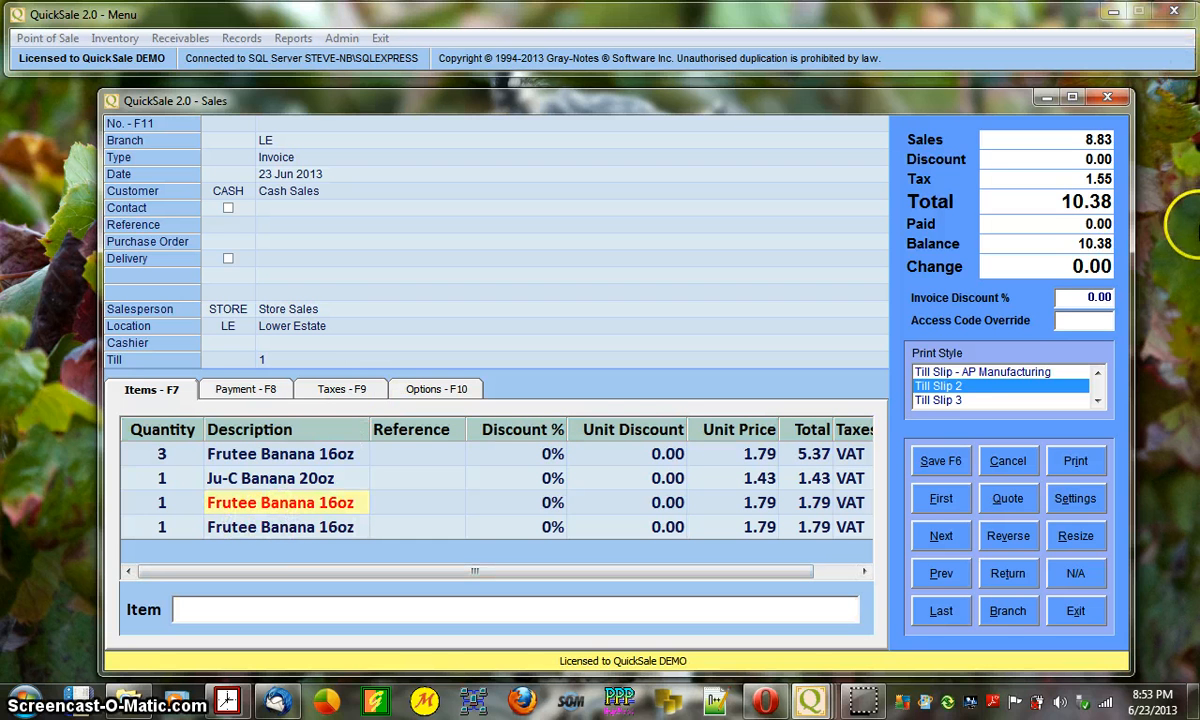
click(466, 388)
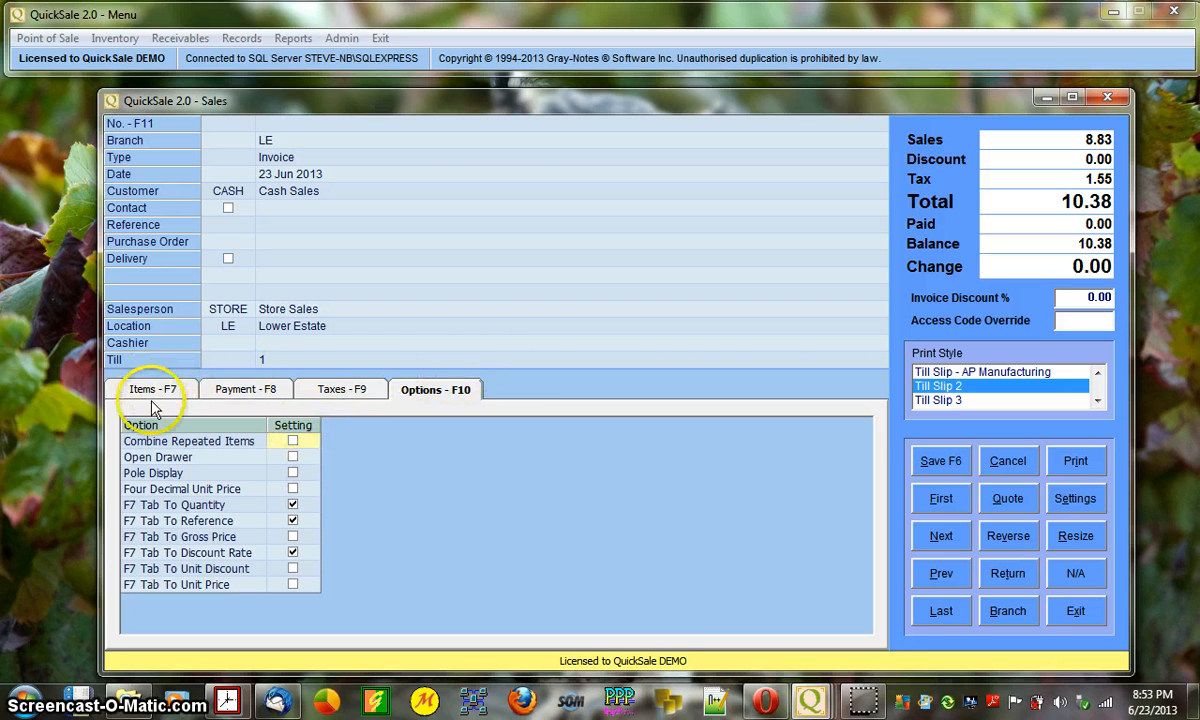
- Toggle Combine Repeated Items on and back off, leaving the option unchanged
click(292, 441)
click(292, 441)
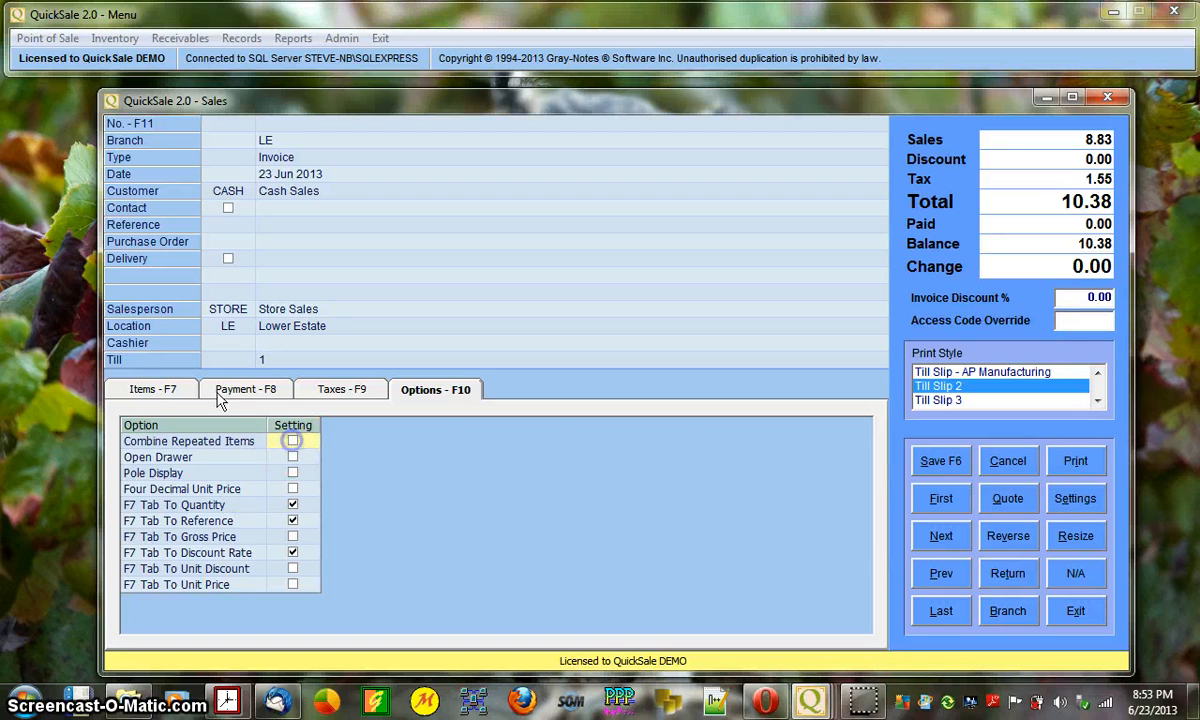
click(160, 389)
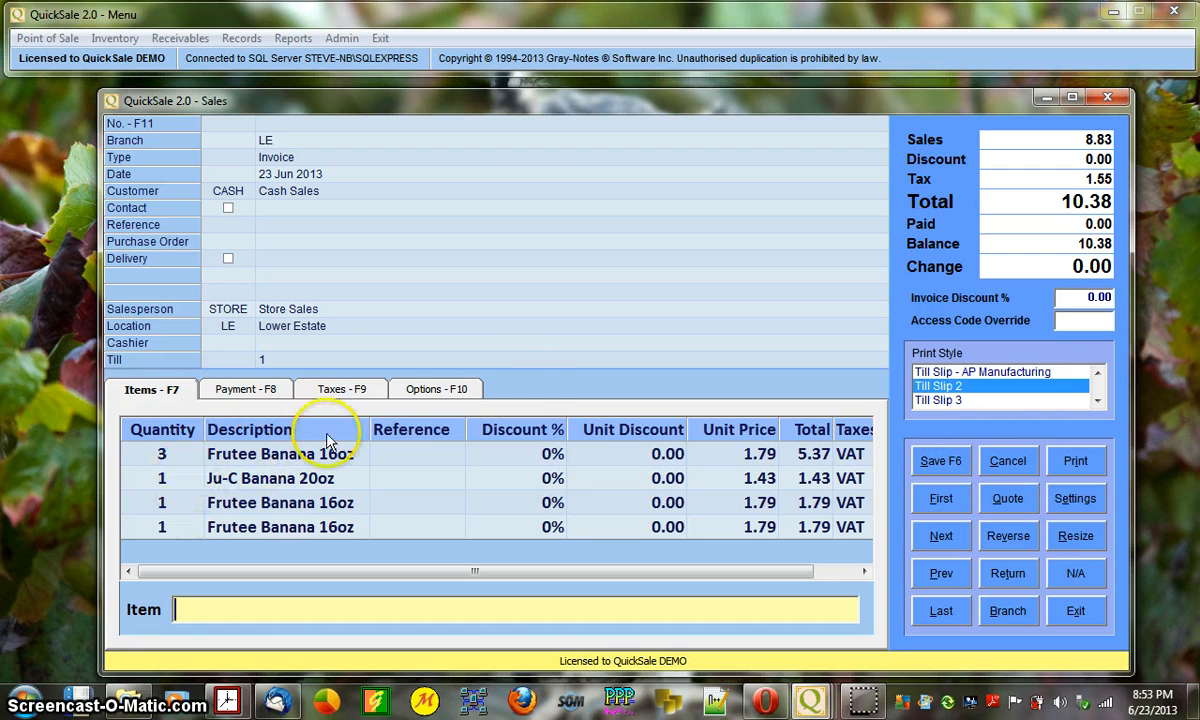
- Review the invoice lines and begin editing the third line's Reference cell
click(172, 455)
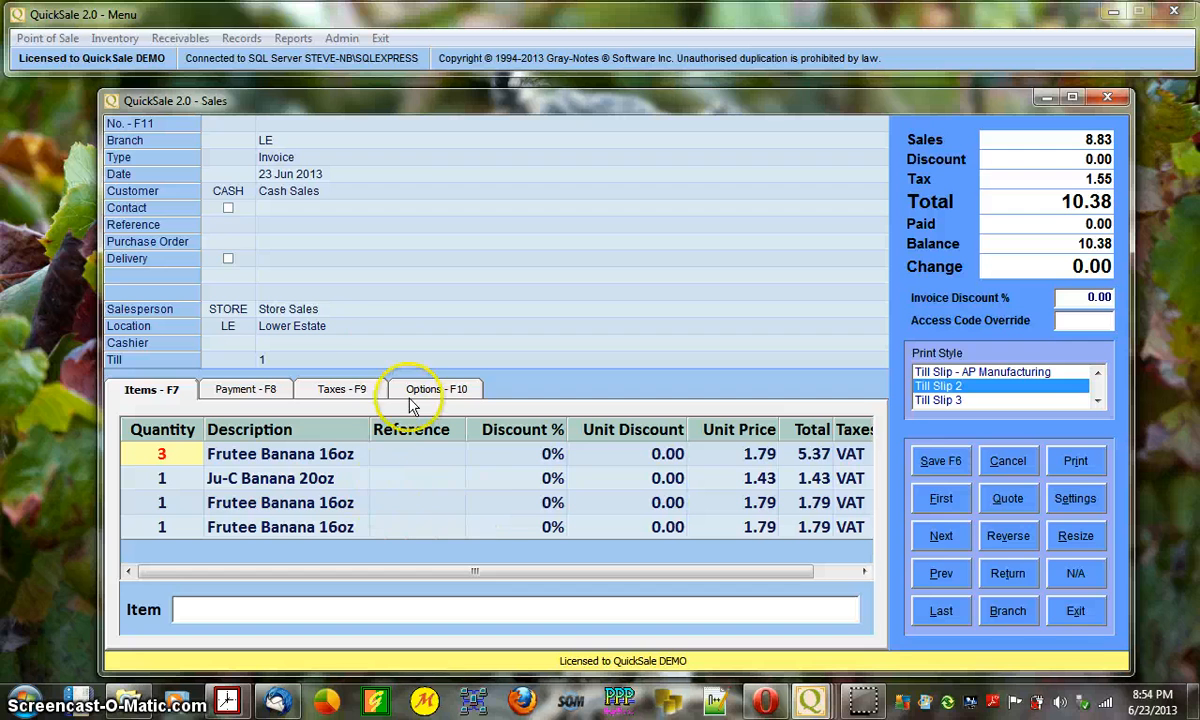
click(178, 501)
key(Down)
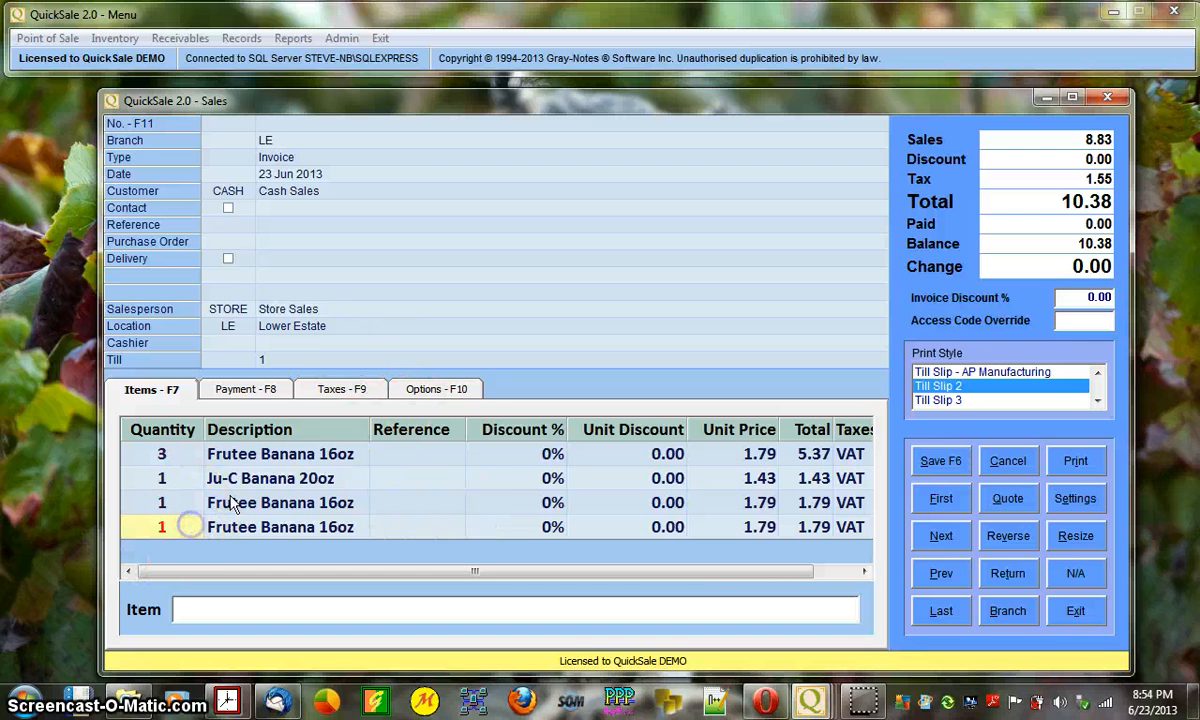
click(435, 390)
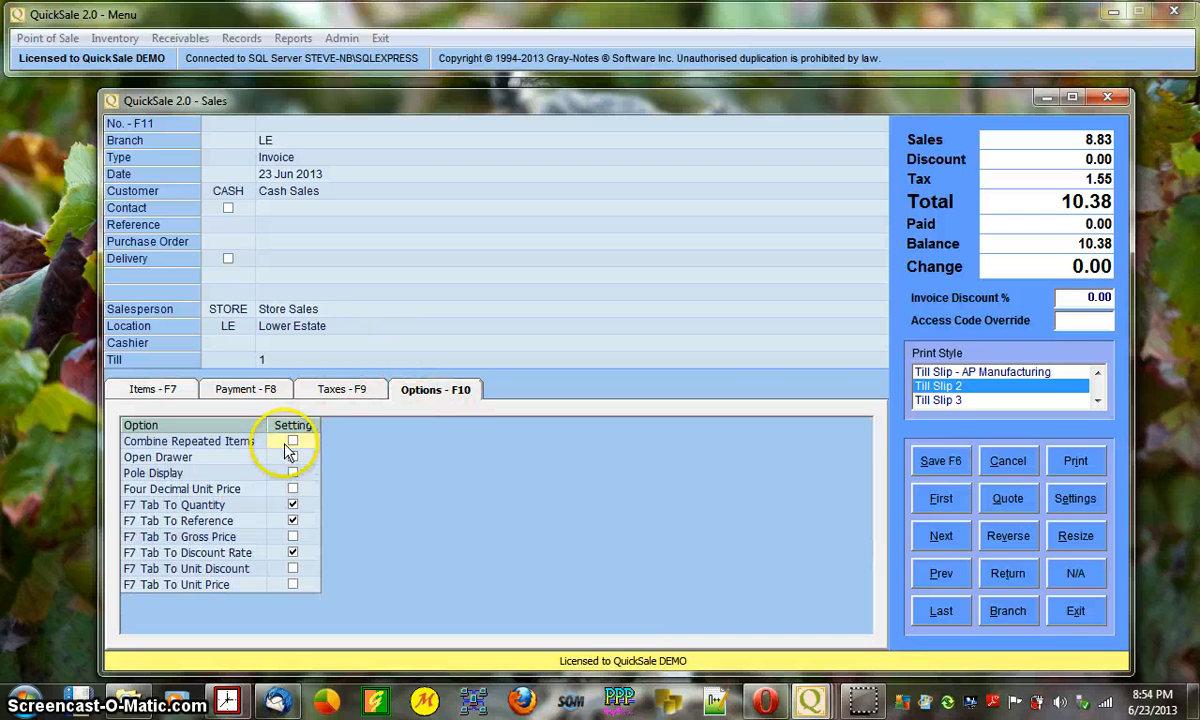
click(172, 390)
click(420, 502)
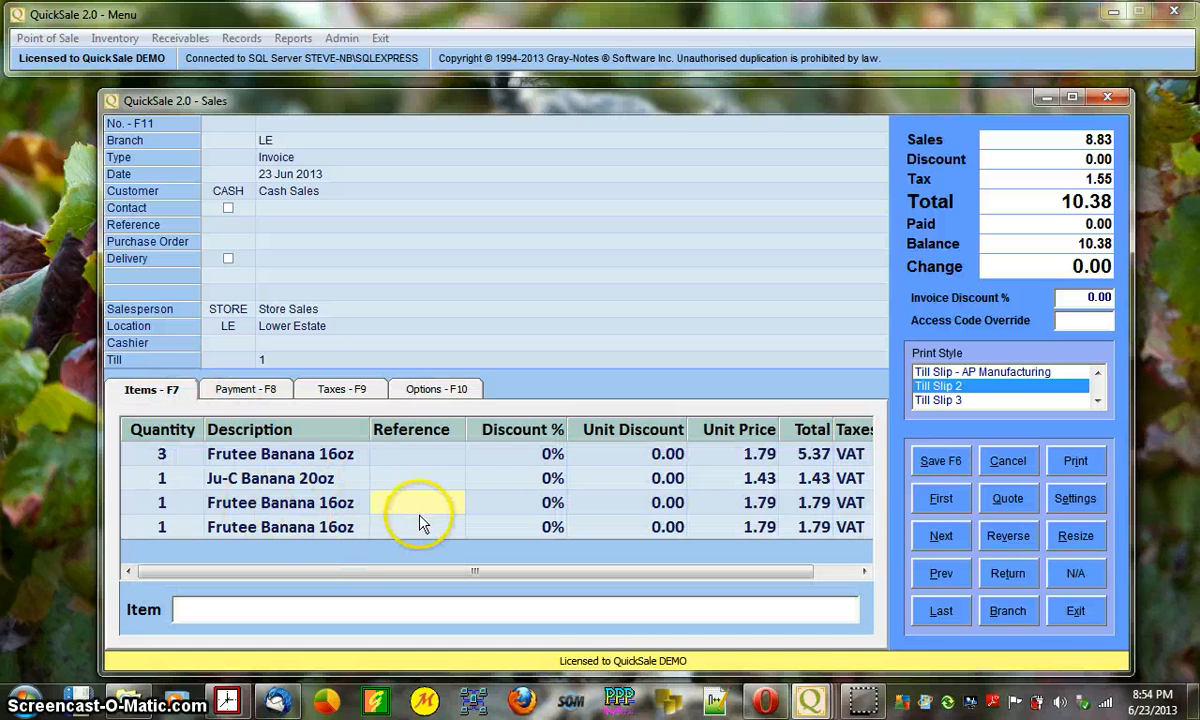
- Give the third line reference 123456 and the fourth line reference 987654321
text(123456789)
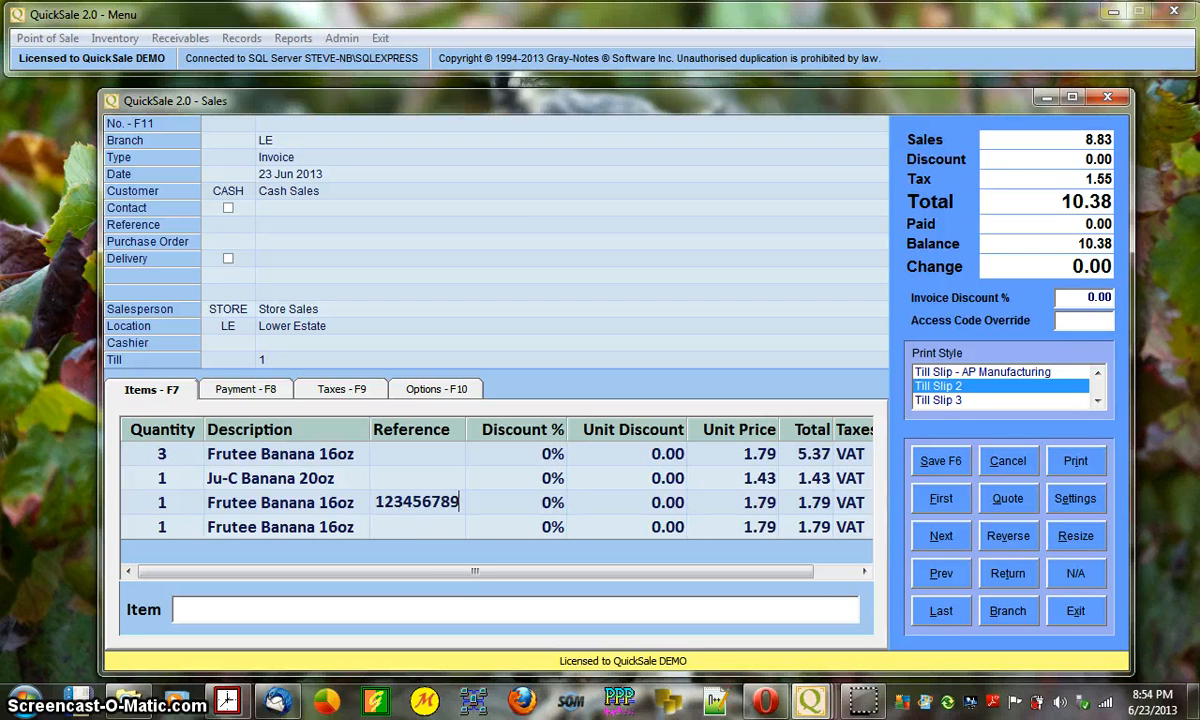
key(Return)
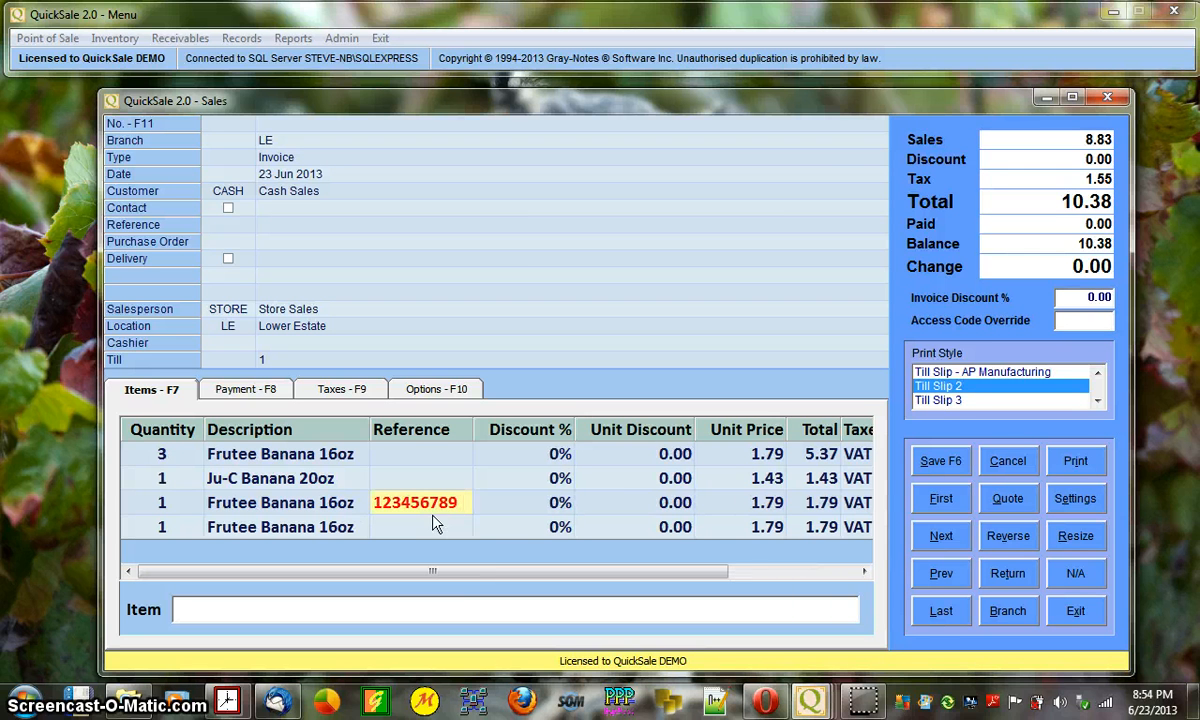
click(430, 524)
text(987654321)
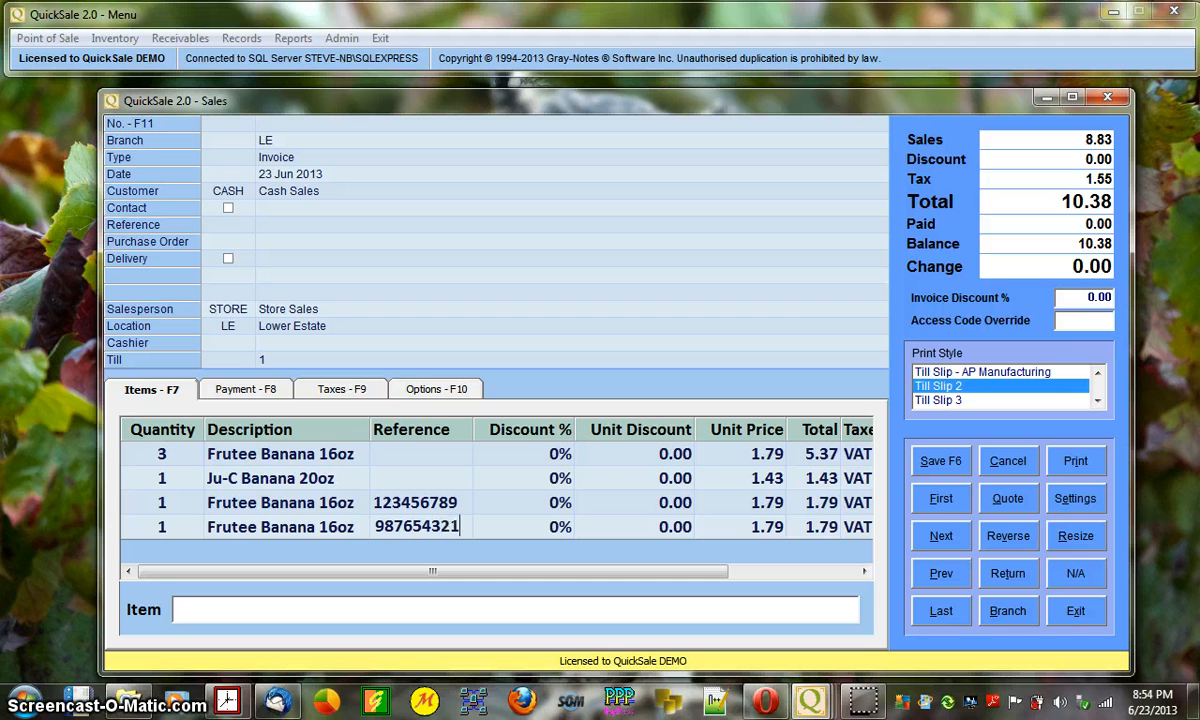
key(Return)
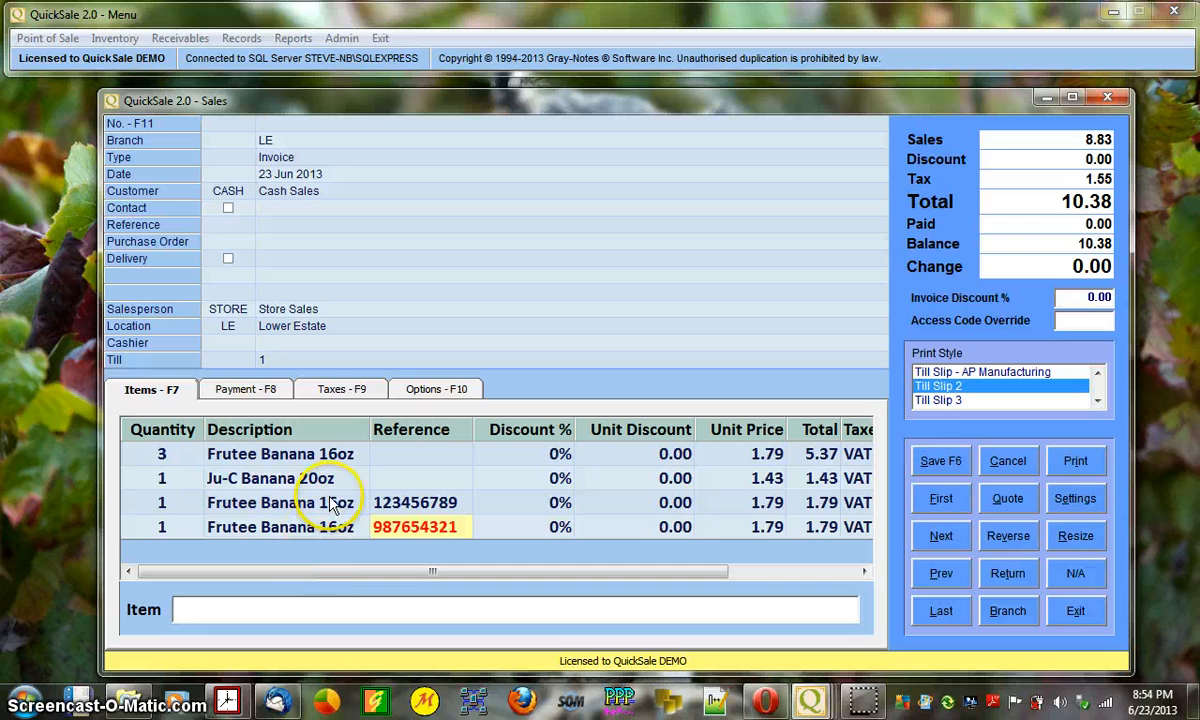
click(410, 502)
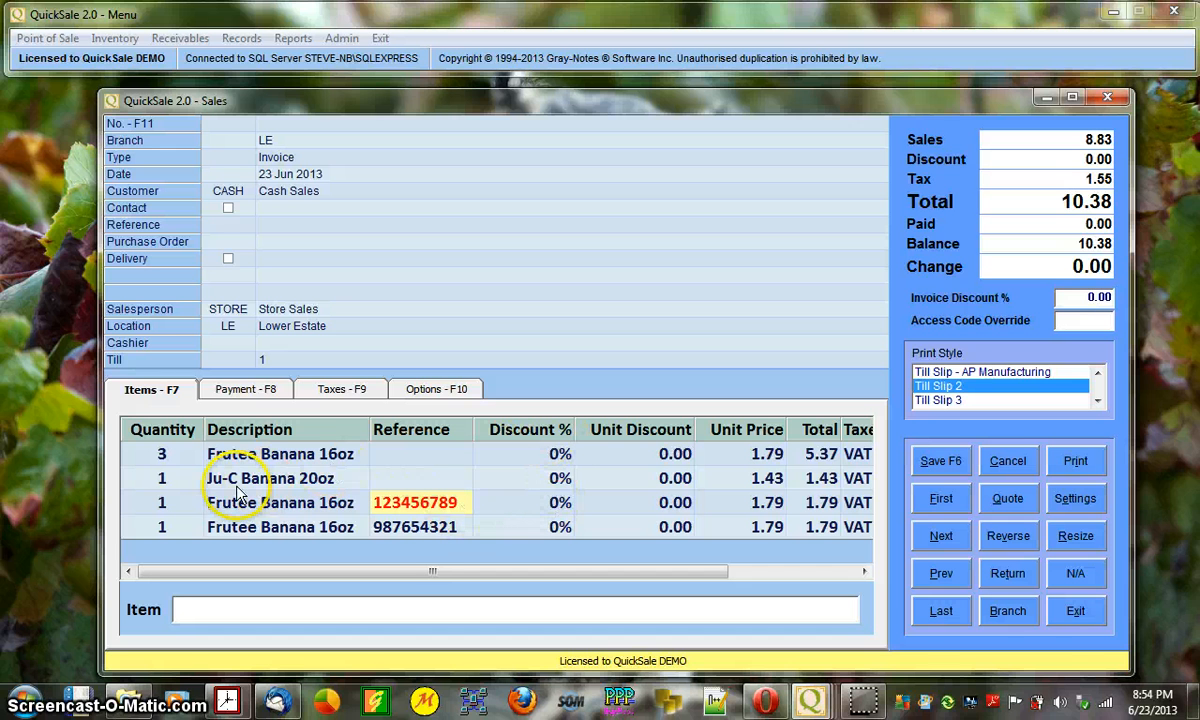
click(545, 503)
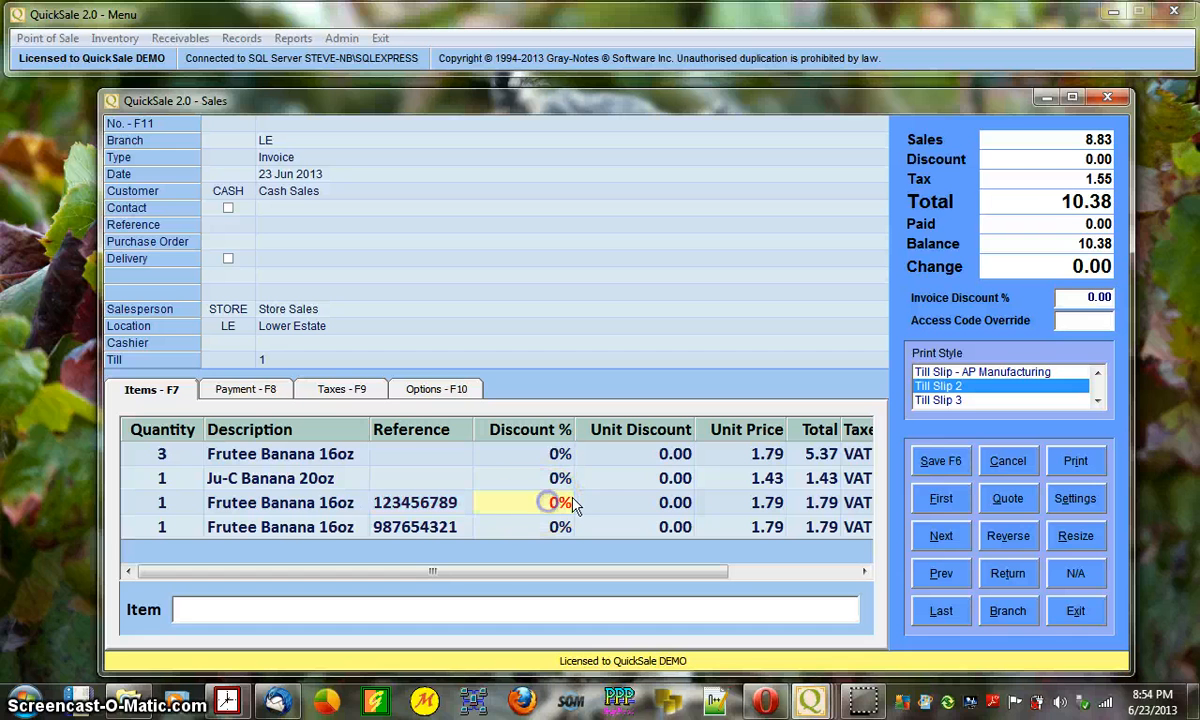
click(530, 526)
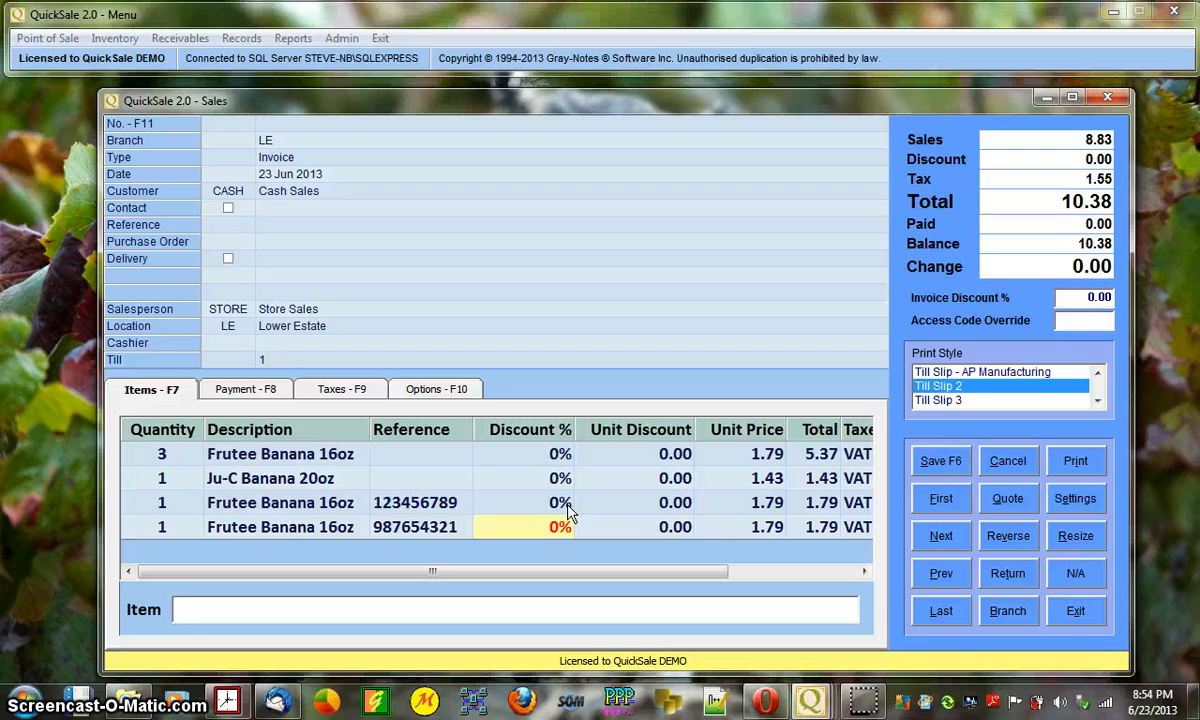
text(50)
key(Return)
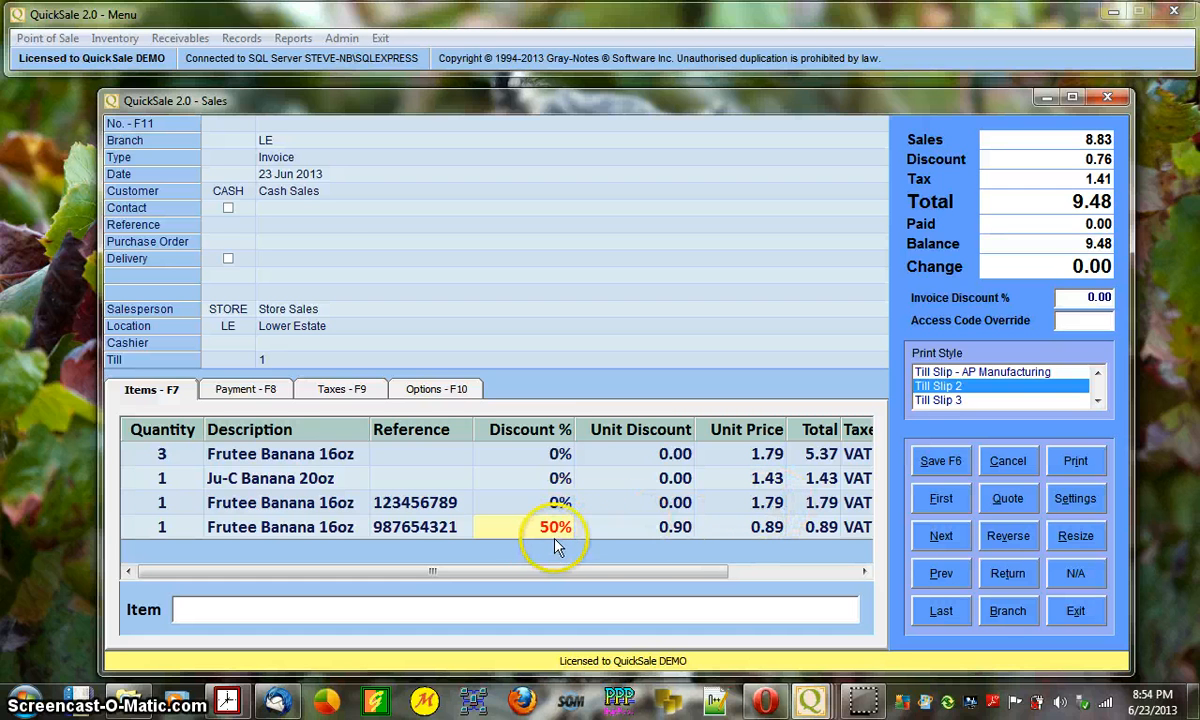
click(772, 532)
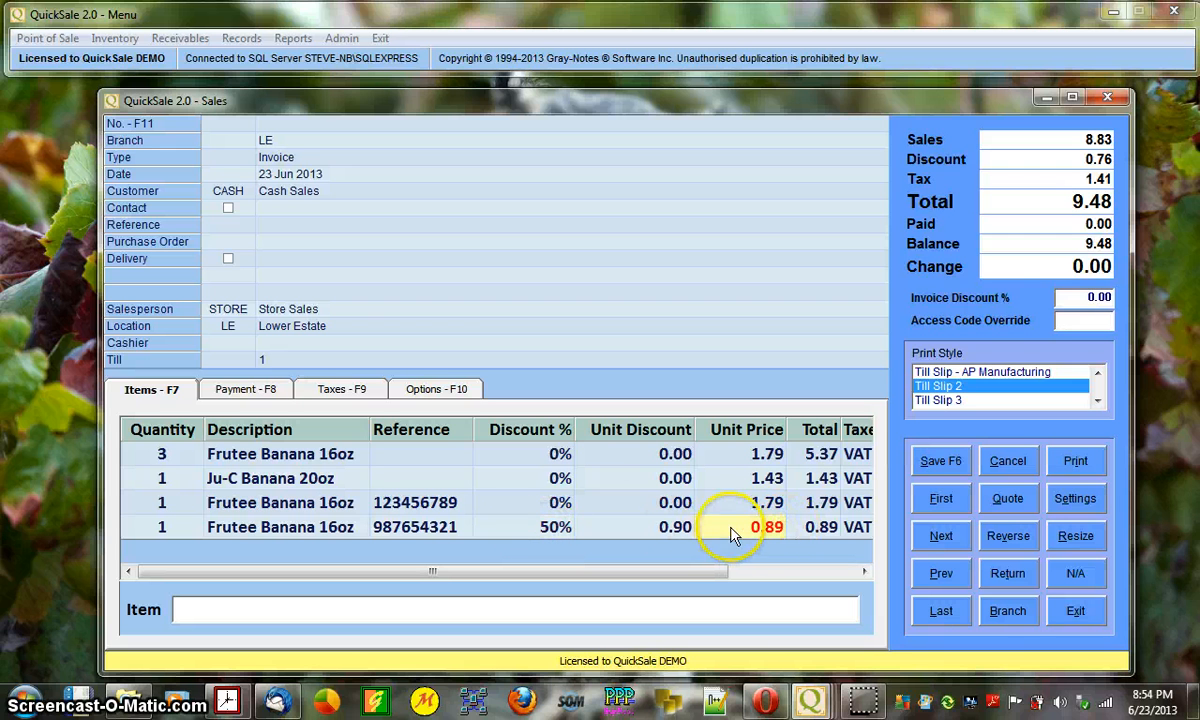
click(550, 535)
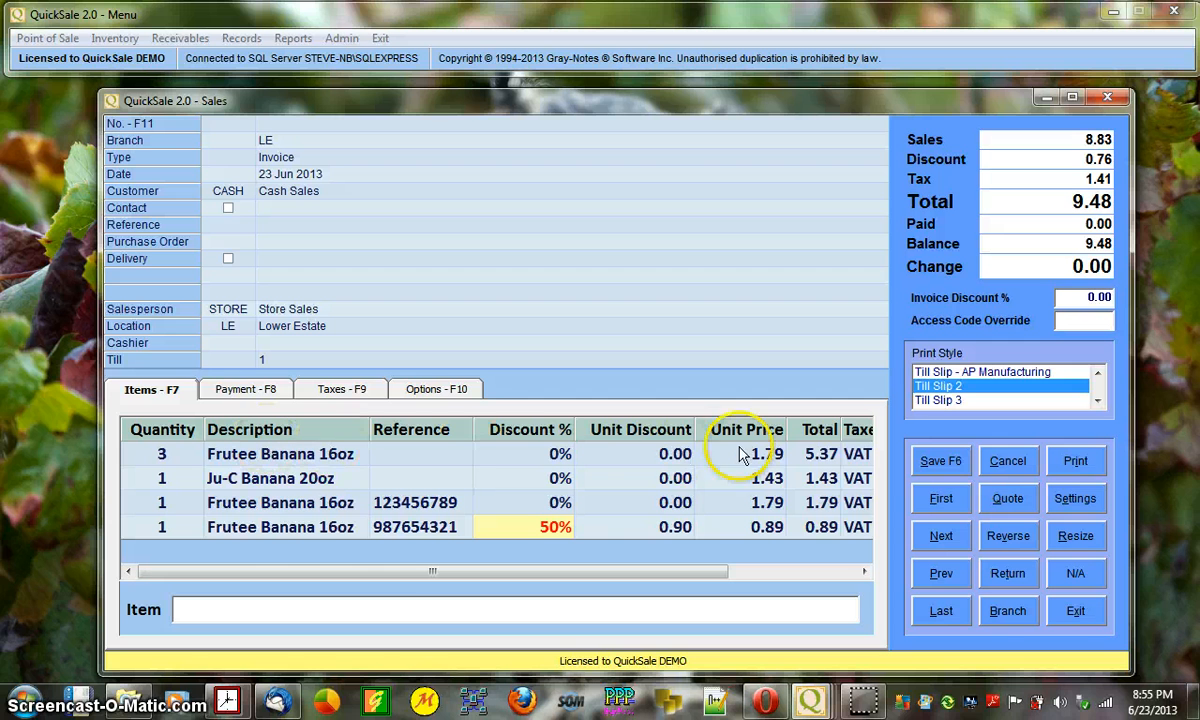
click(253, 610)
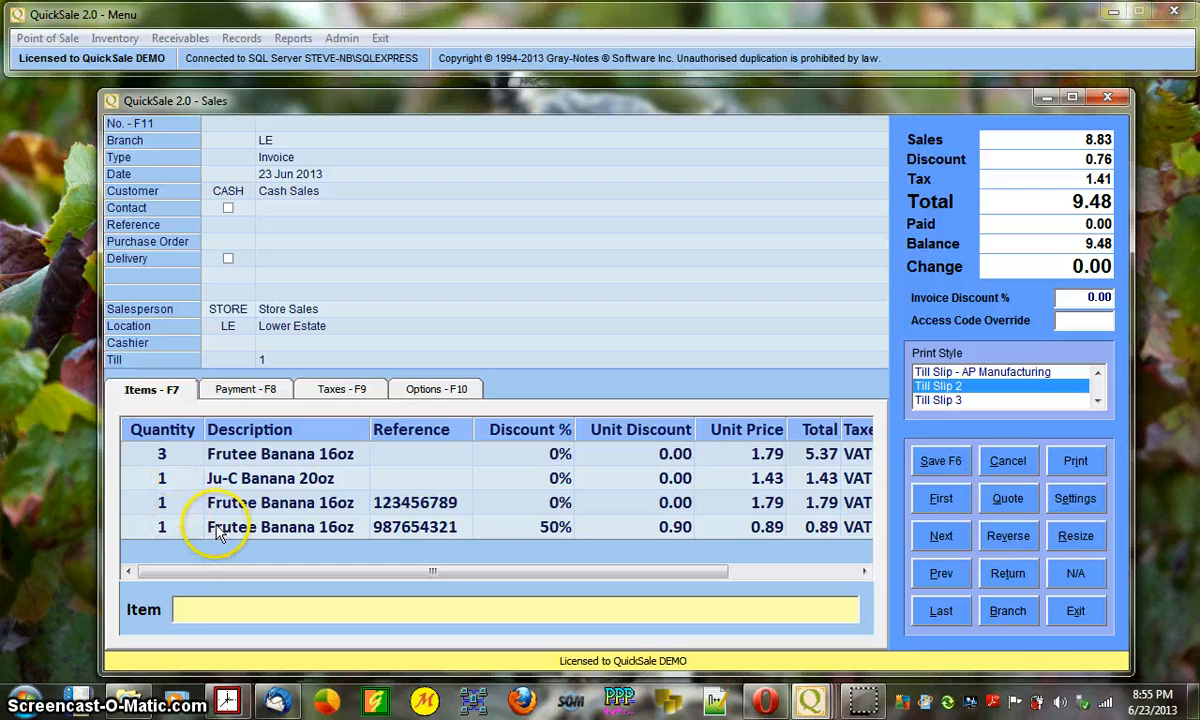
click(166, 530)
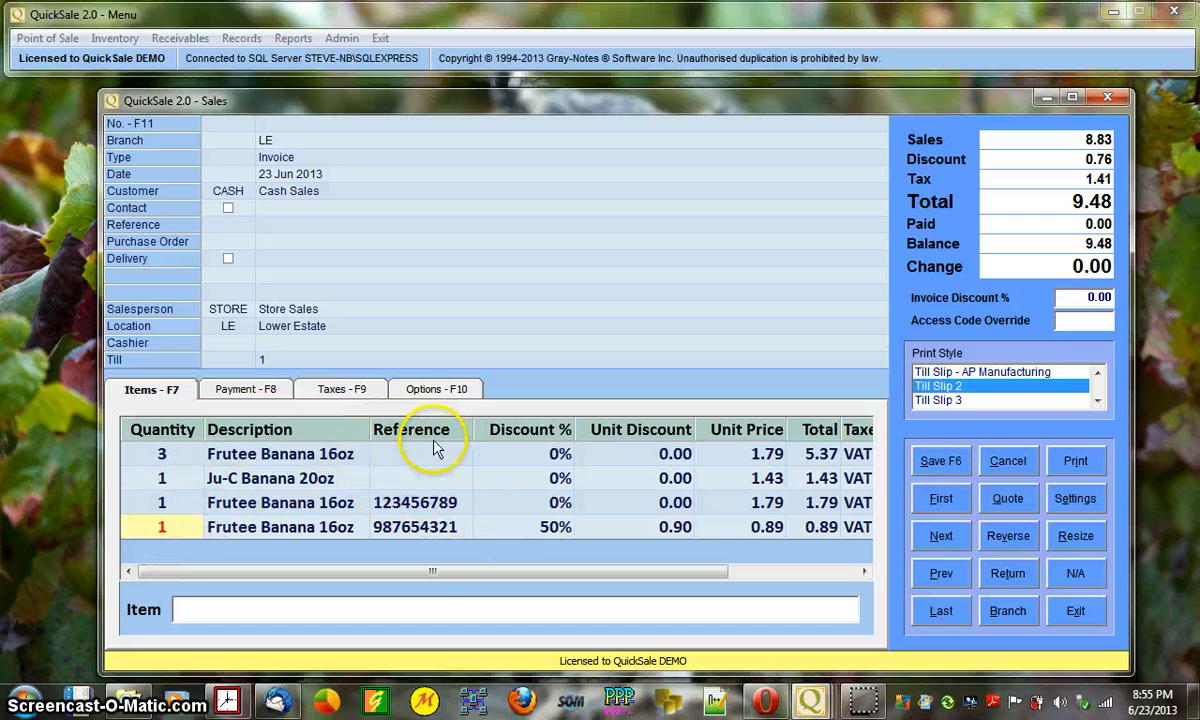
click(425, 530)
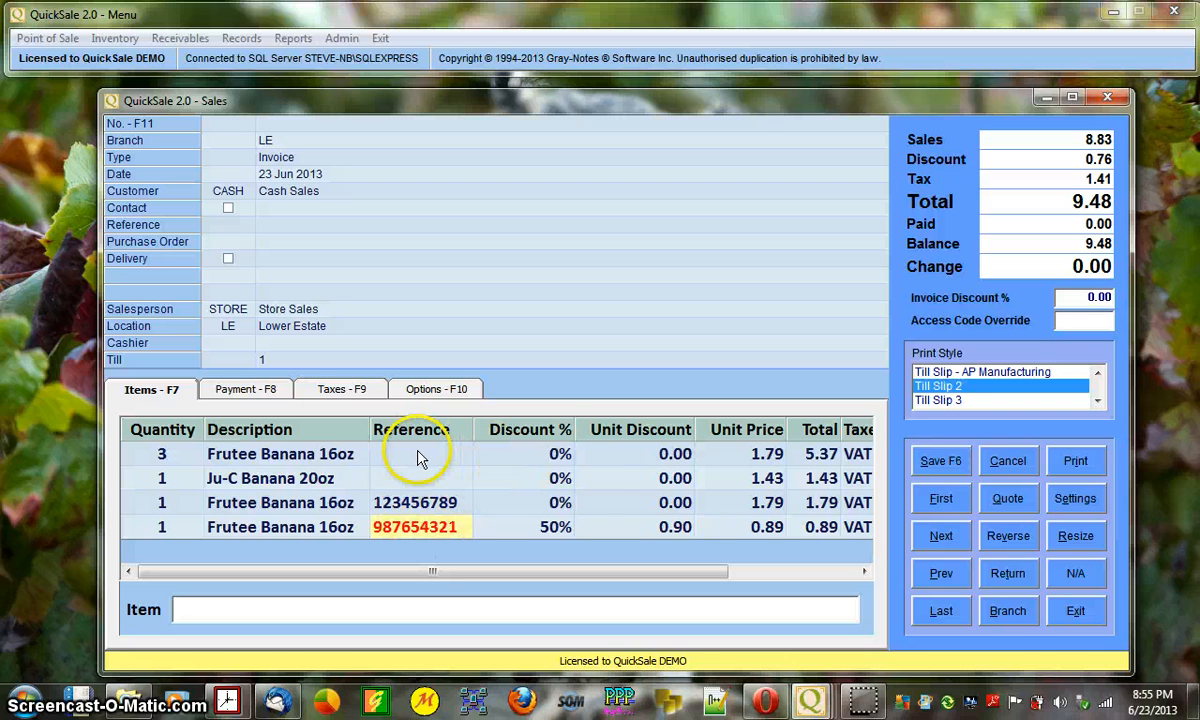
click(552, 525)
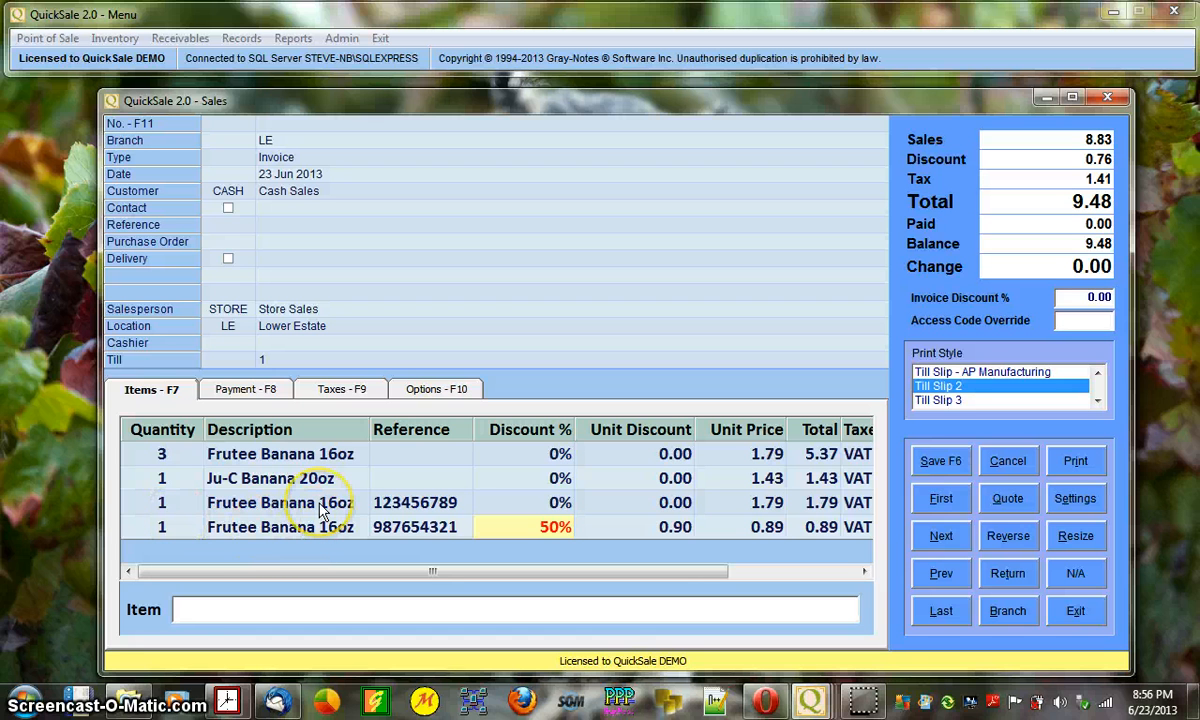
click(190, 533)
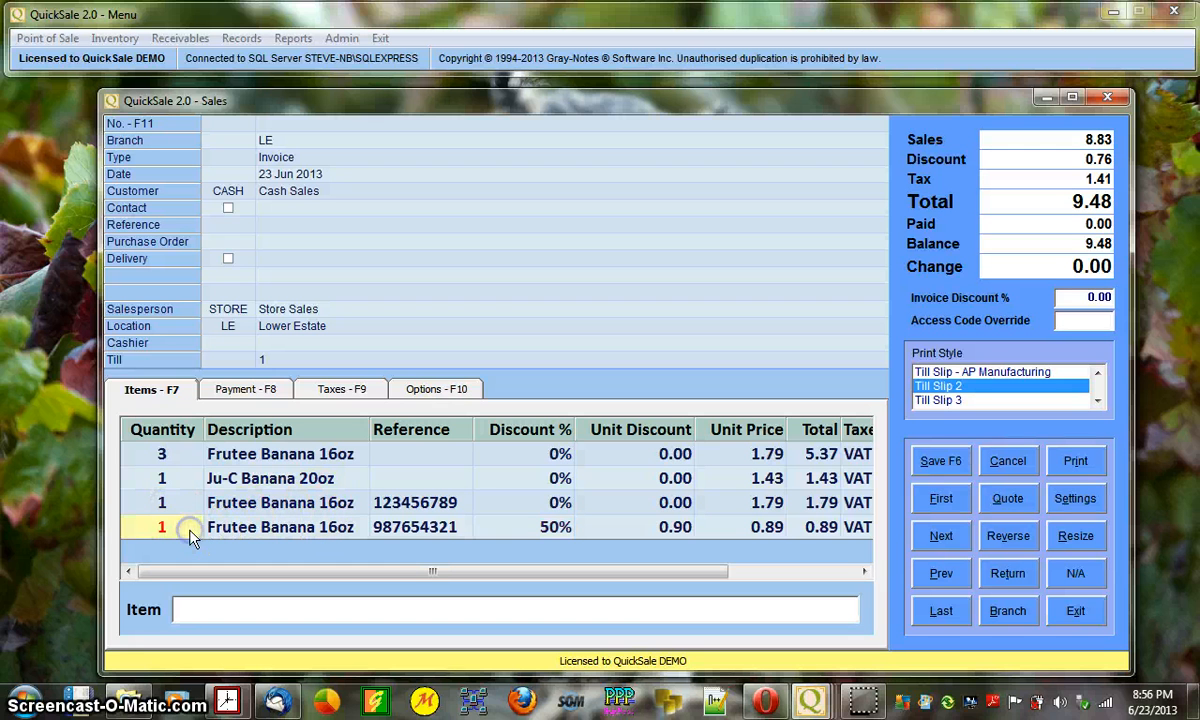
key(Tab)
key(Tab)
key(Tab)
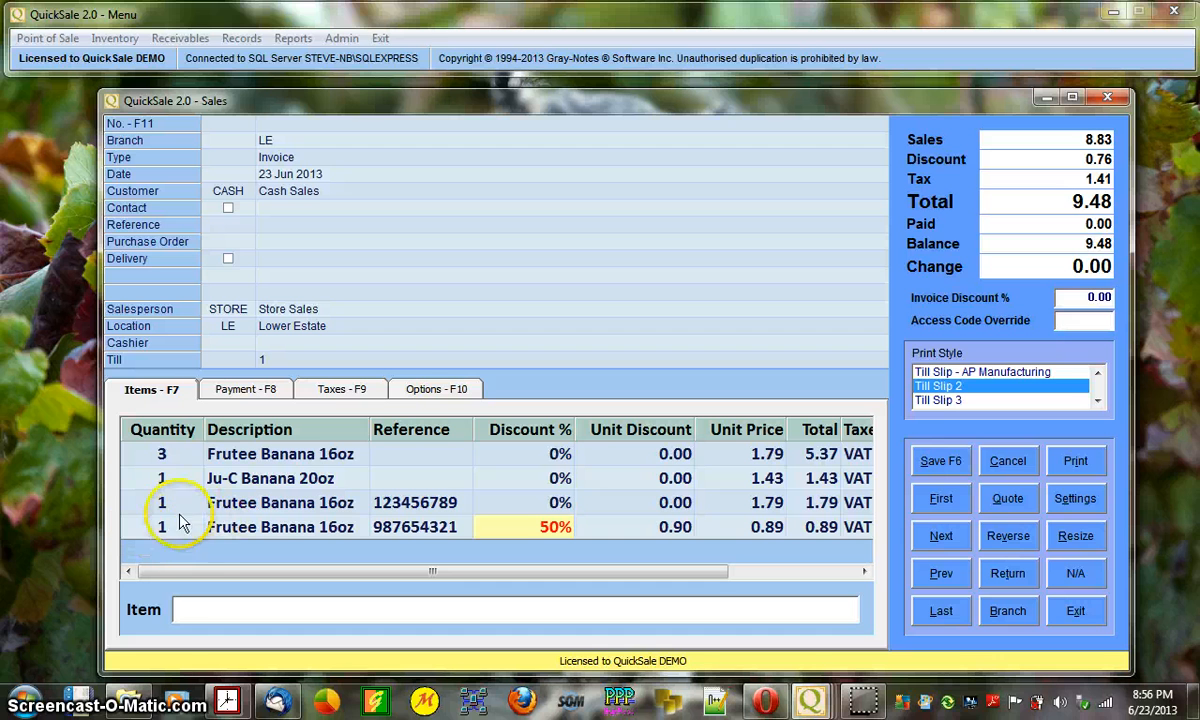
click(405, 527)
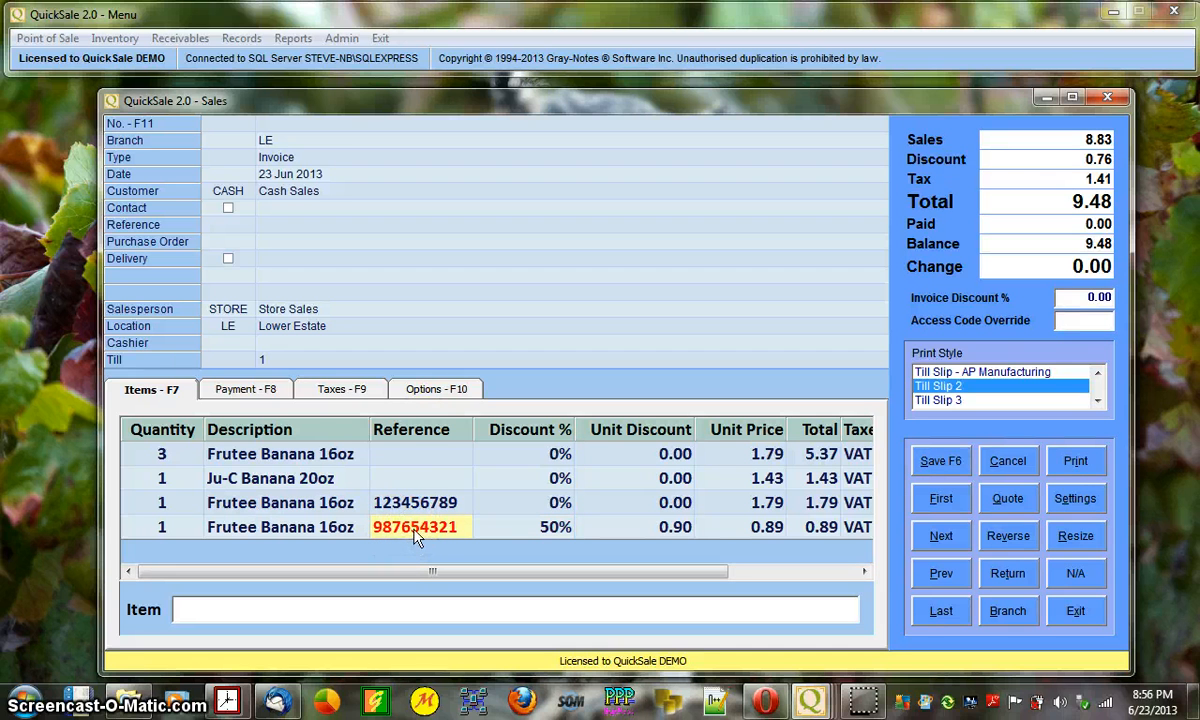
click(533, 530)
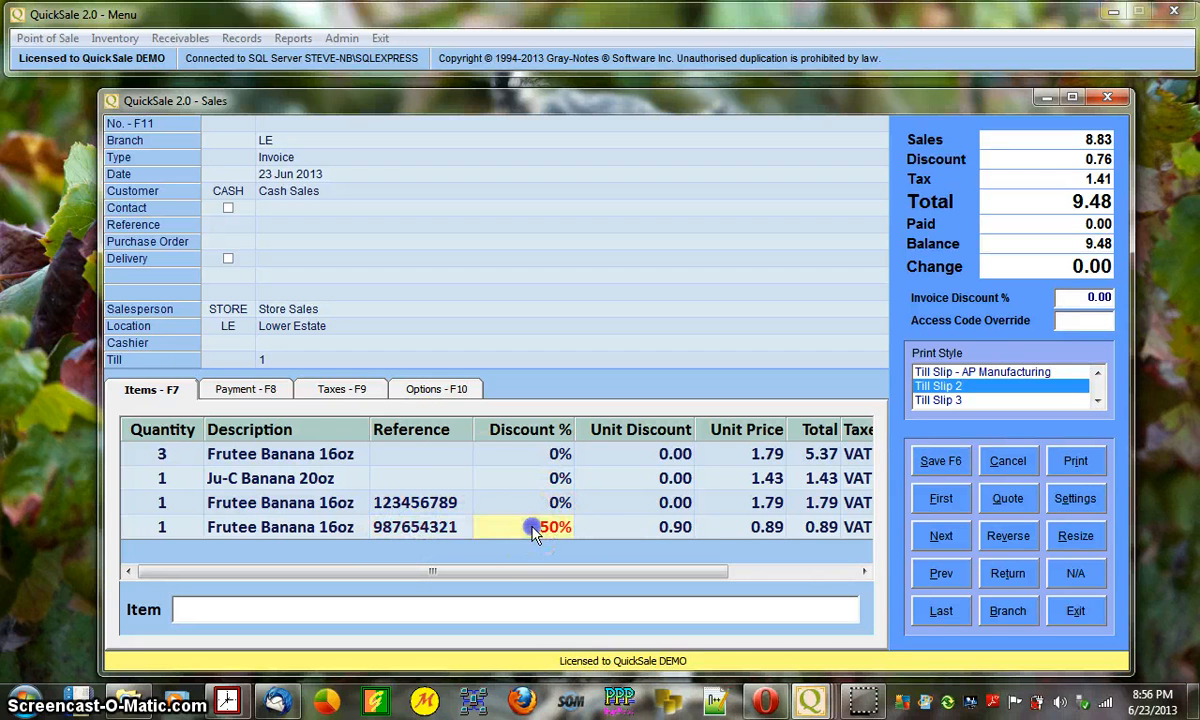
click(164, 527)
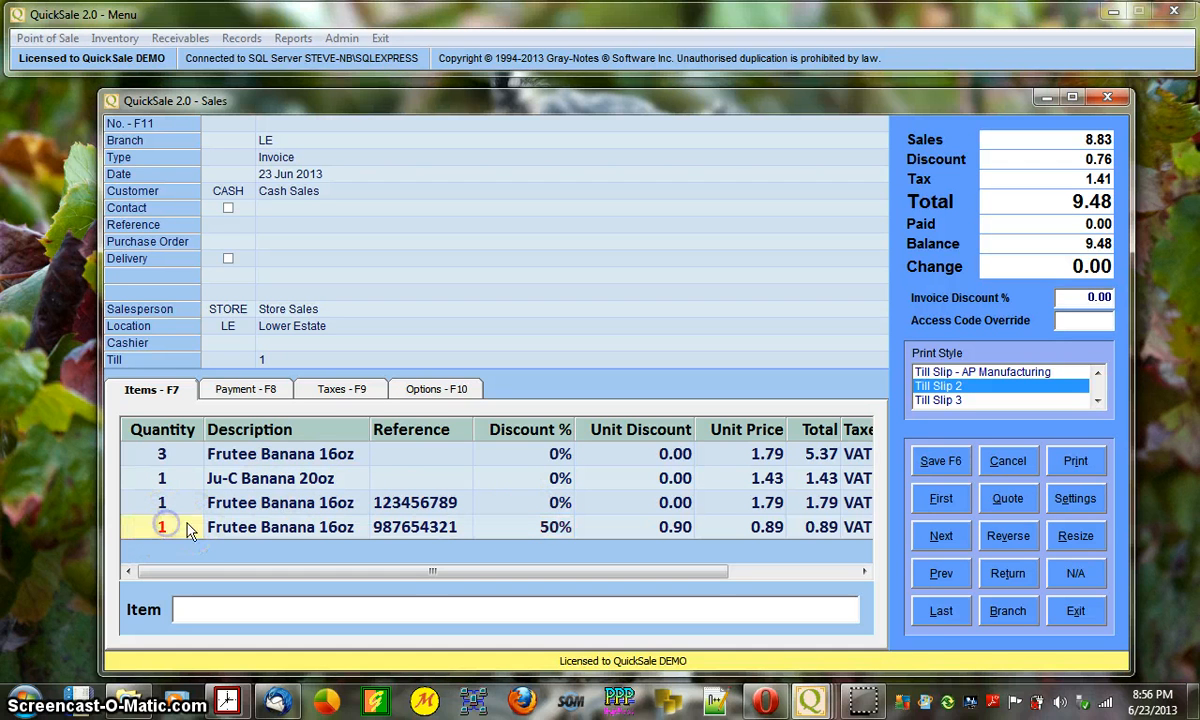
- Untick 'F7 Tab To Reference' in the Options - F10 tab and return to the Items - F7 lines
click(441, 393)
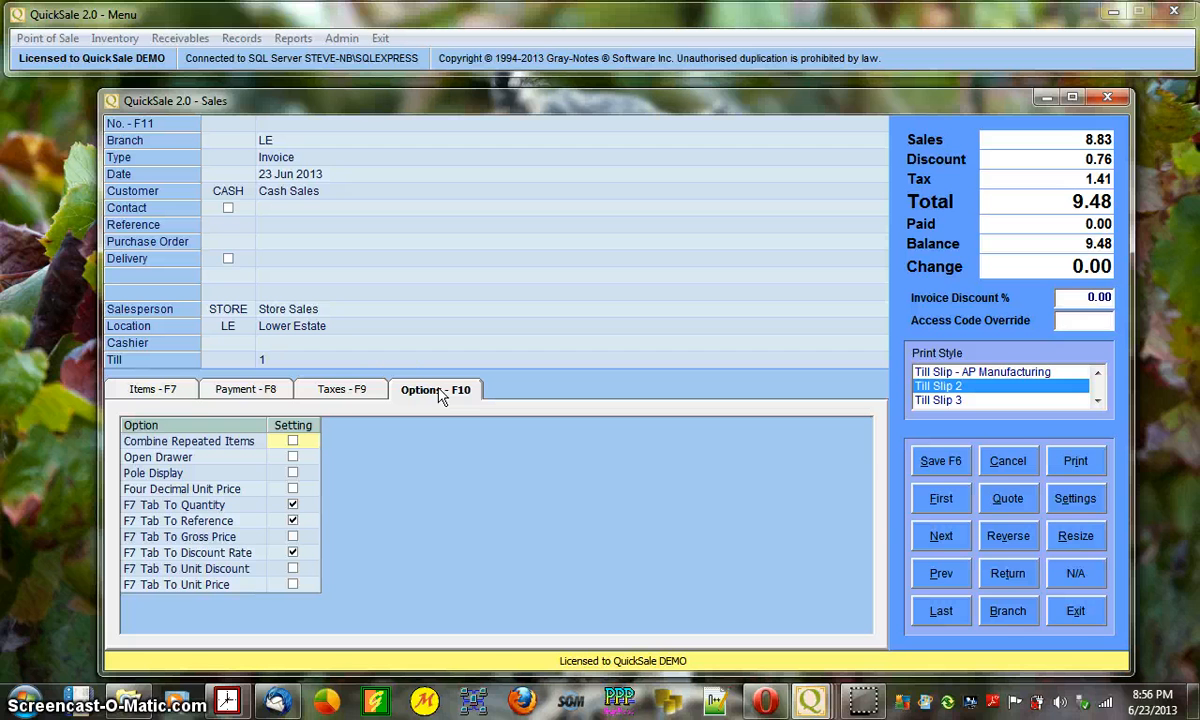
click(292, 504)
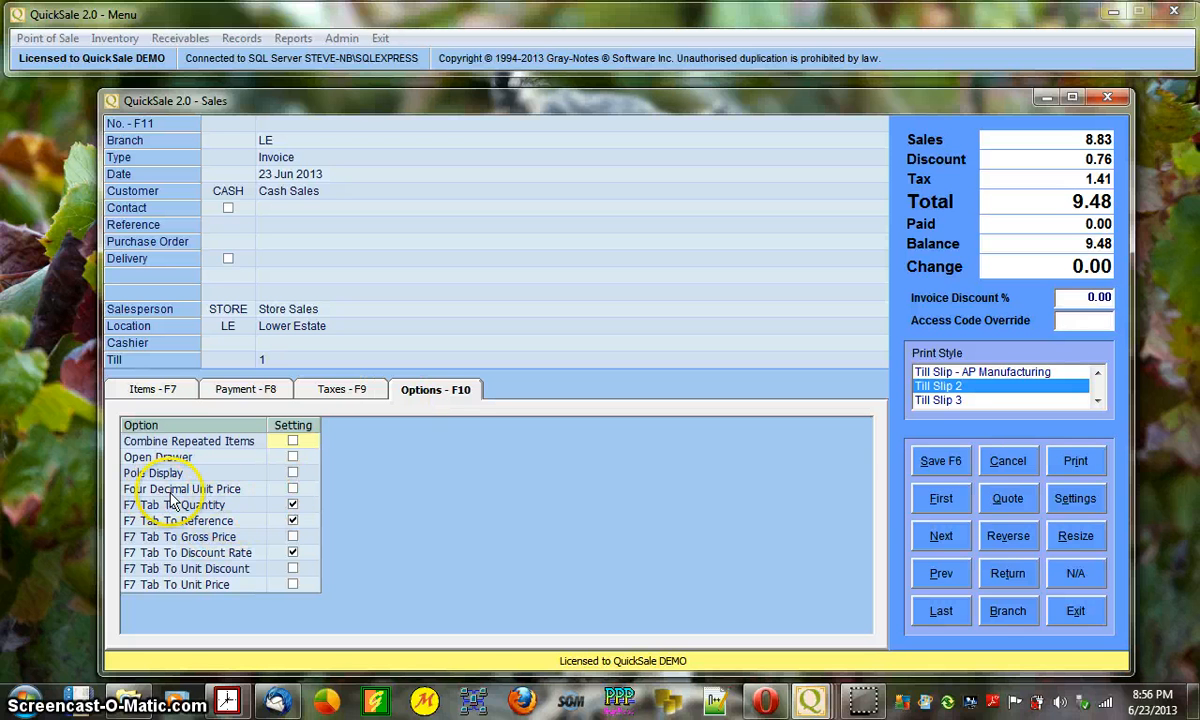
click(293, 520)
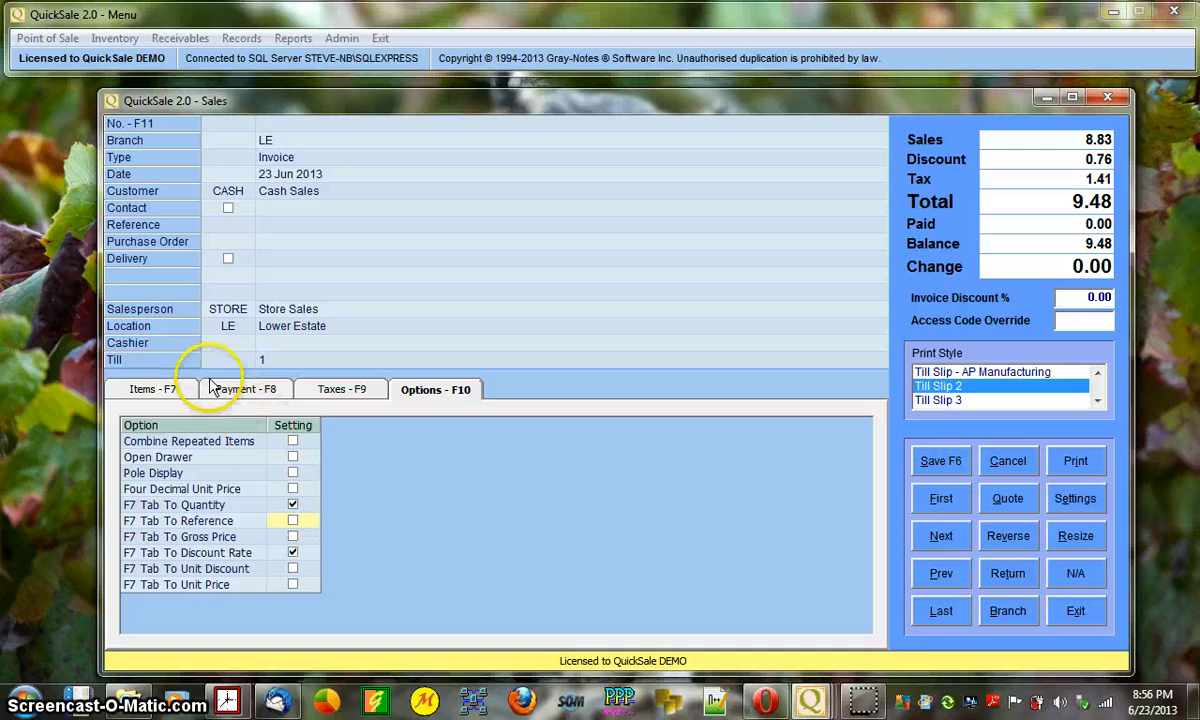
click(155, 389)
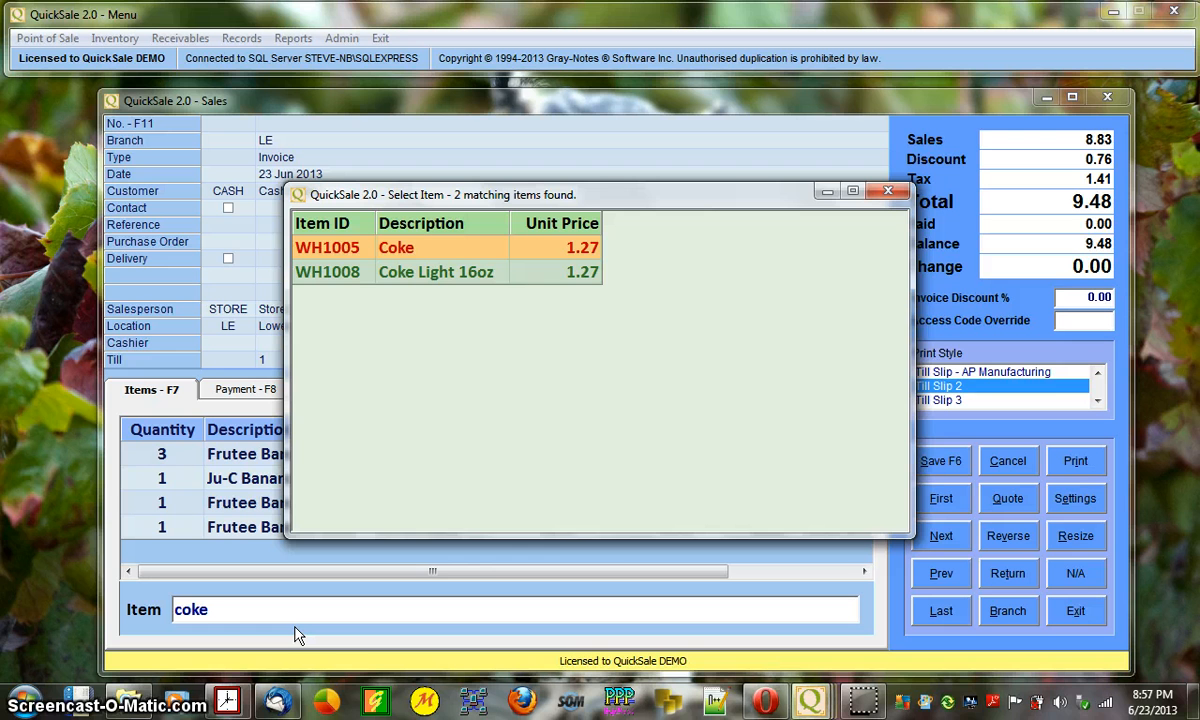
- Add a Coke line at quantity 5 (6.35) and go back to entering a new item
key(Return)
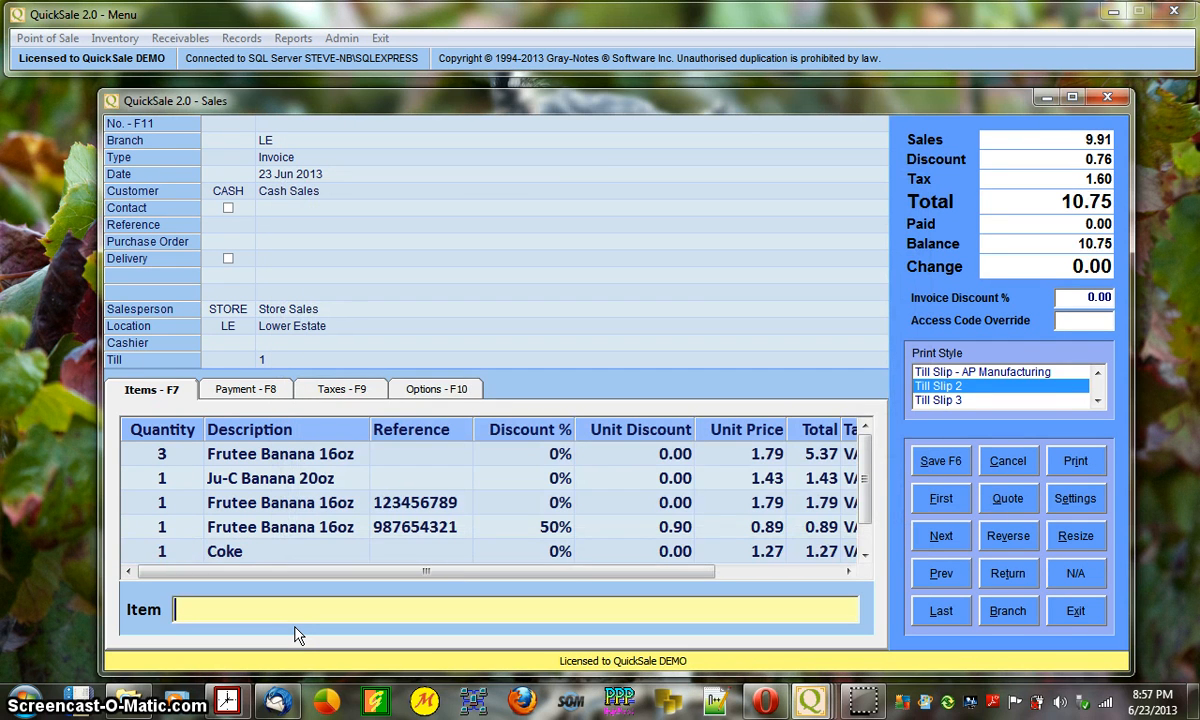
key(Up)
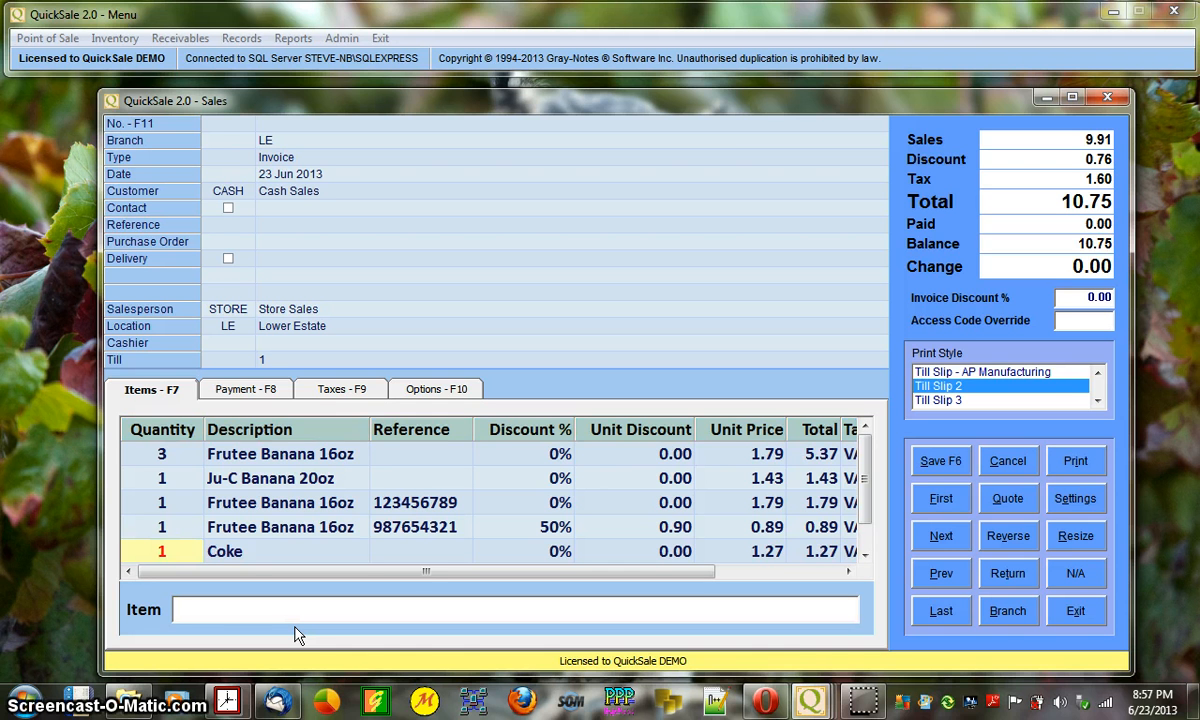
text(5)
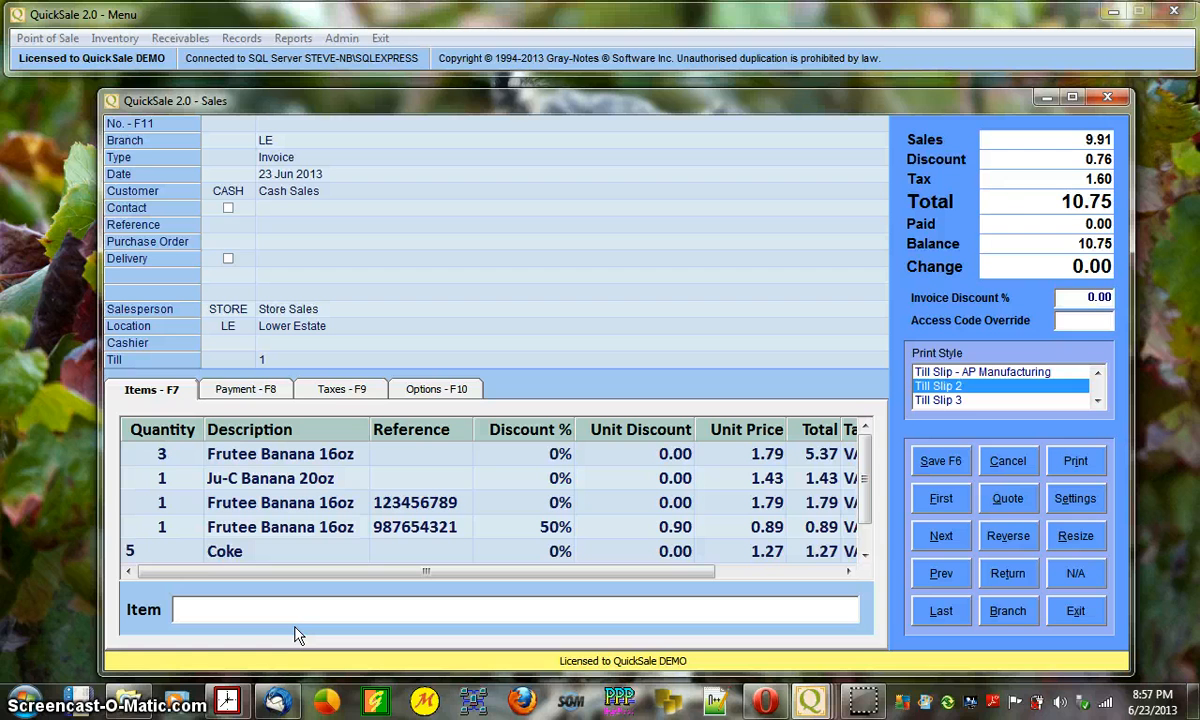
key(Tab)
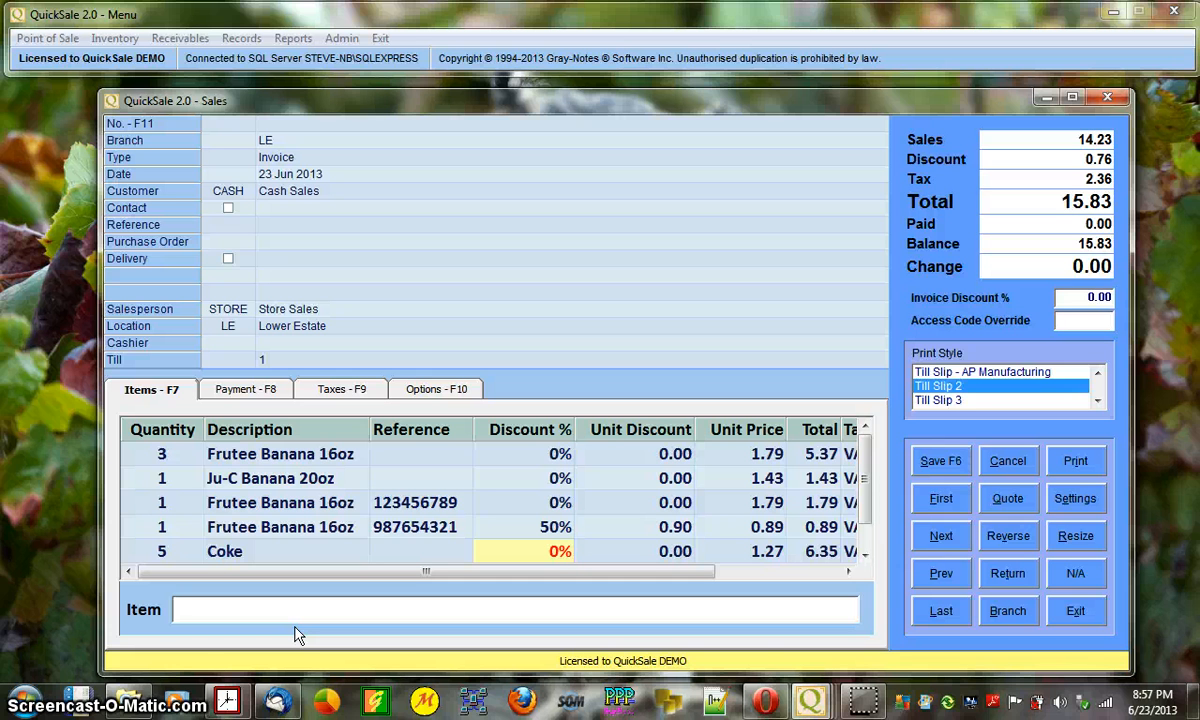
key(Left)
key(Left)
key(Left)
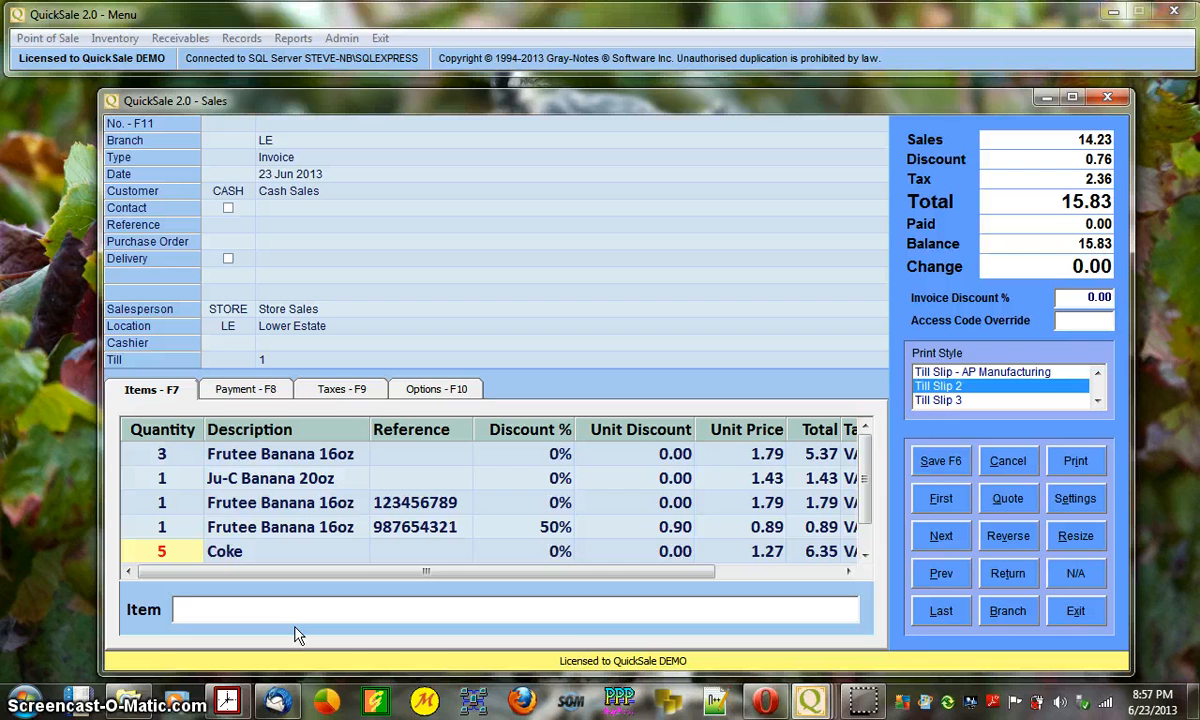
key(Right)
key(Right)
key(Right)
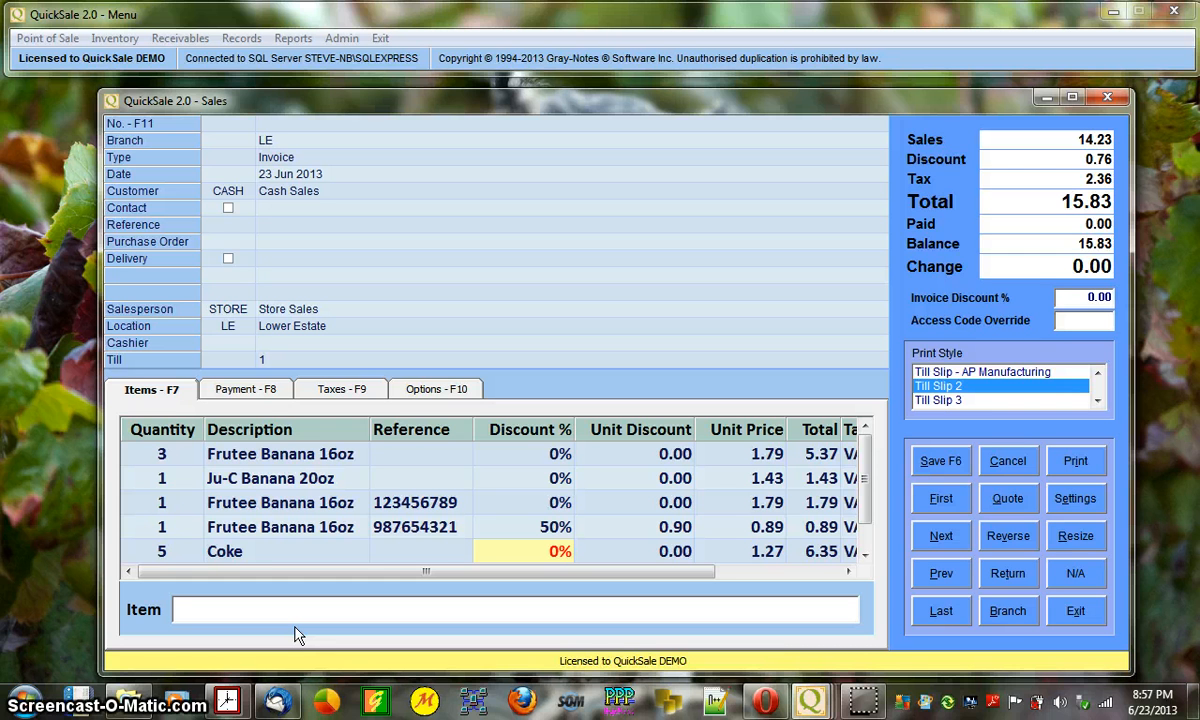
key(Return)
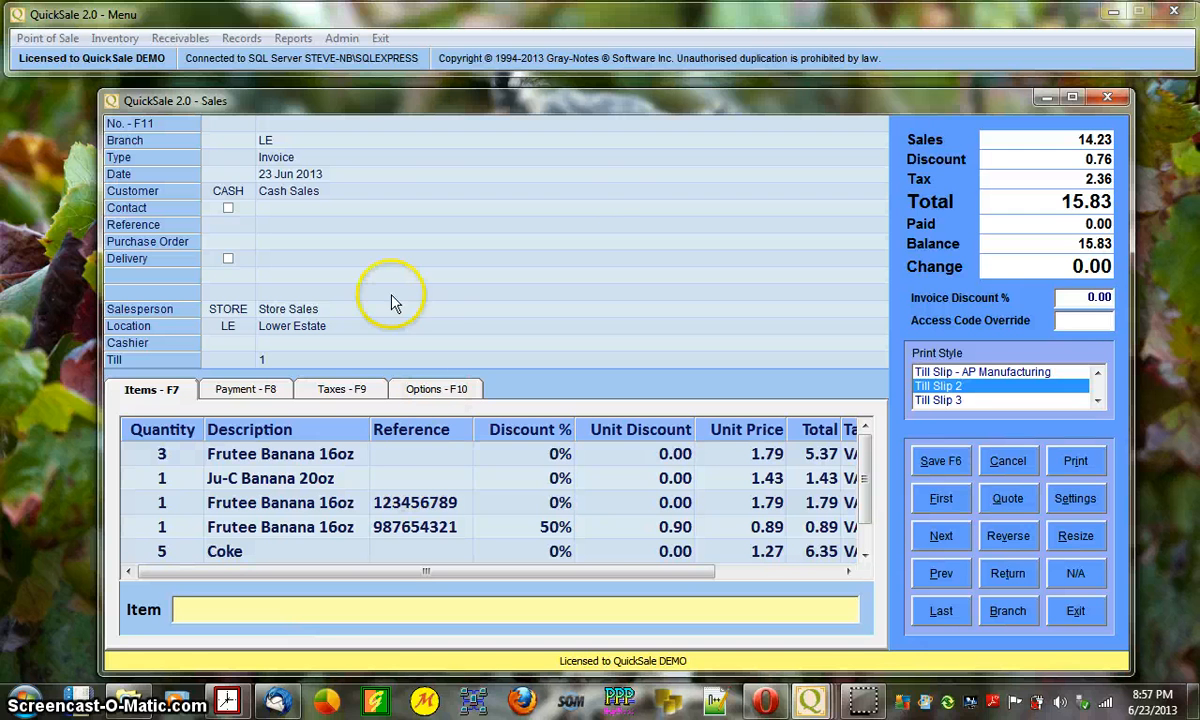
- Make the Sales window taller and add another Coke line: quantity 2, 10% discount
drag(763, 91, 765, 23)
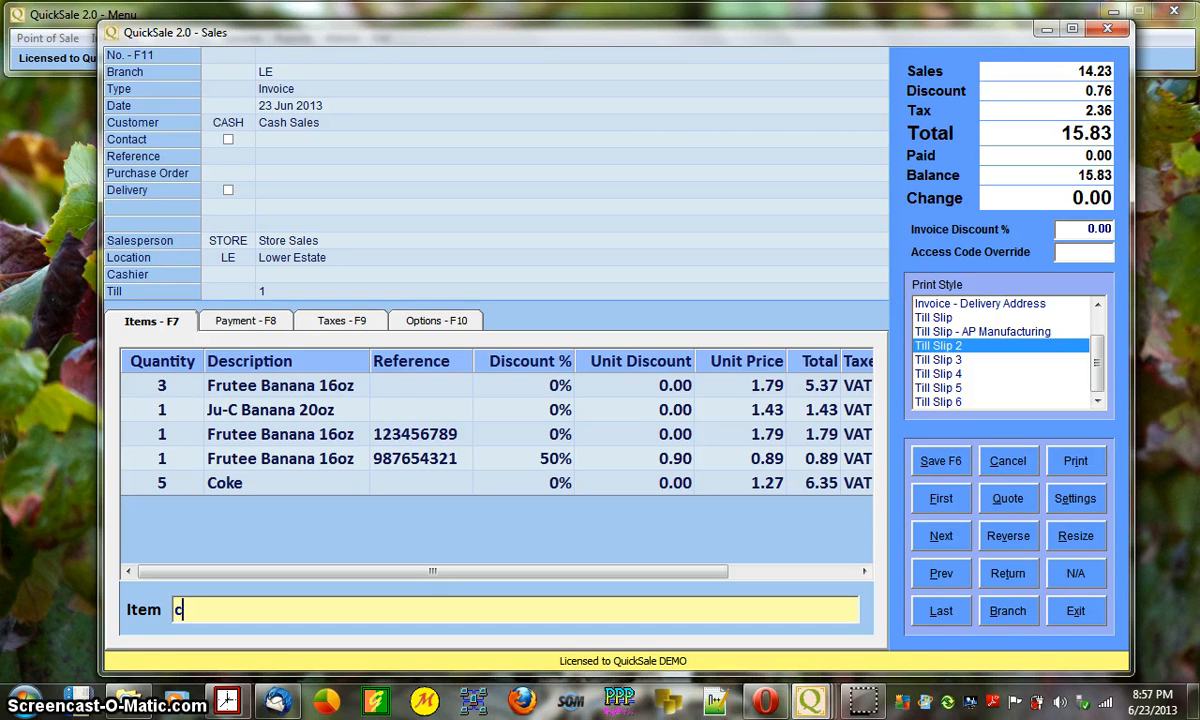
text(e)
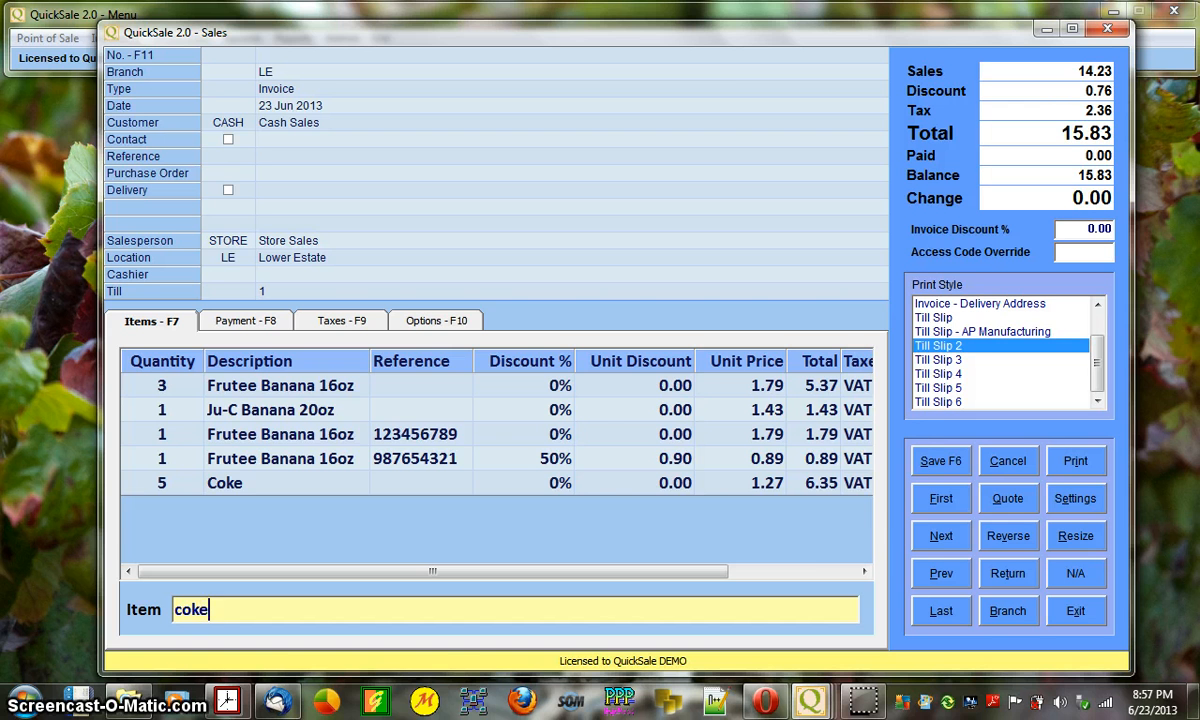
key(Return)
key(Return)
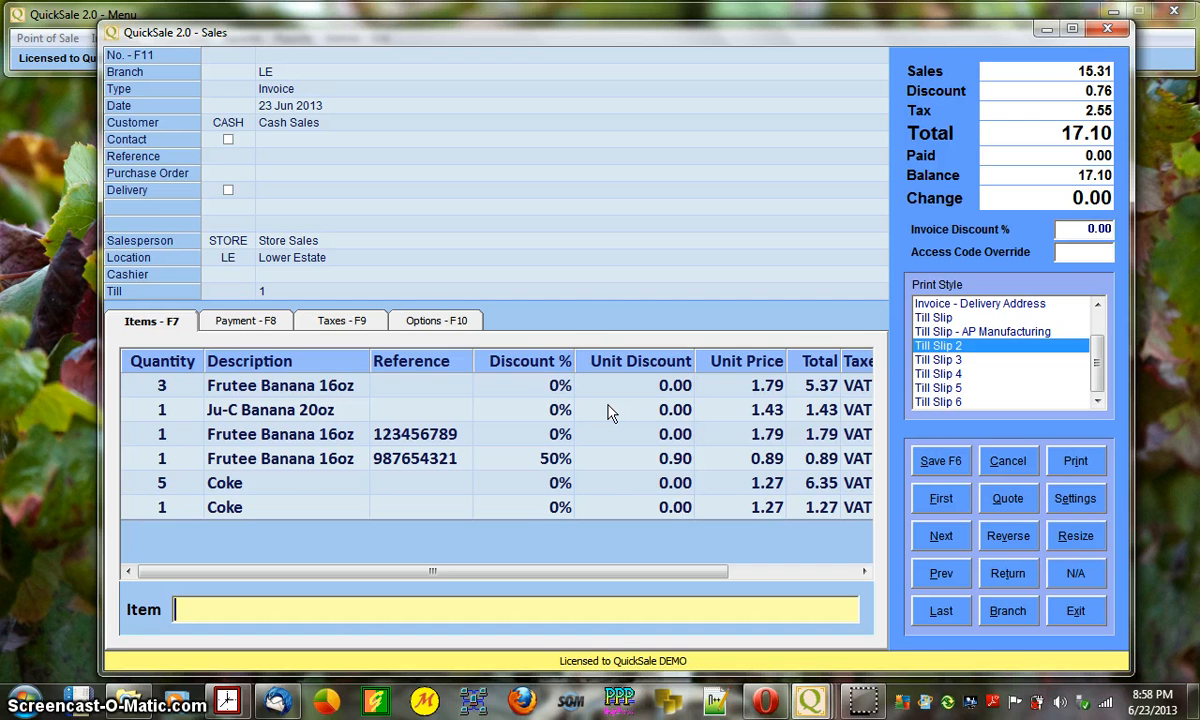
key(Up)
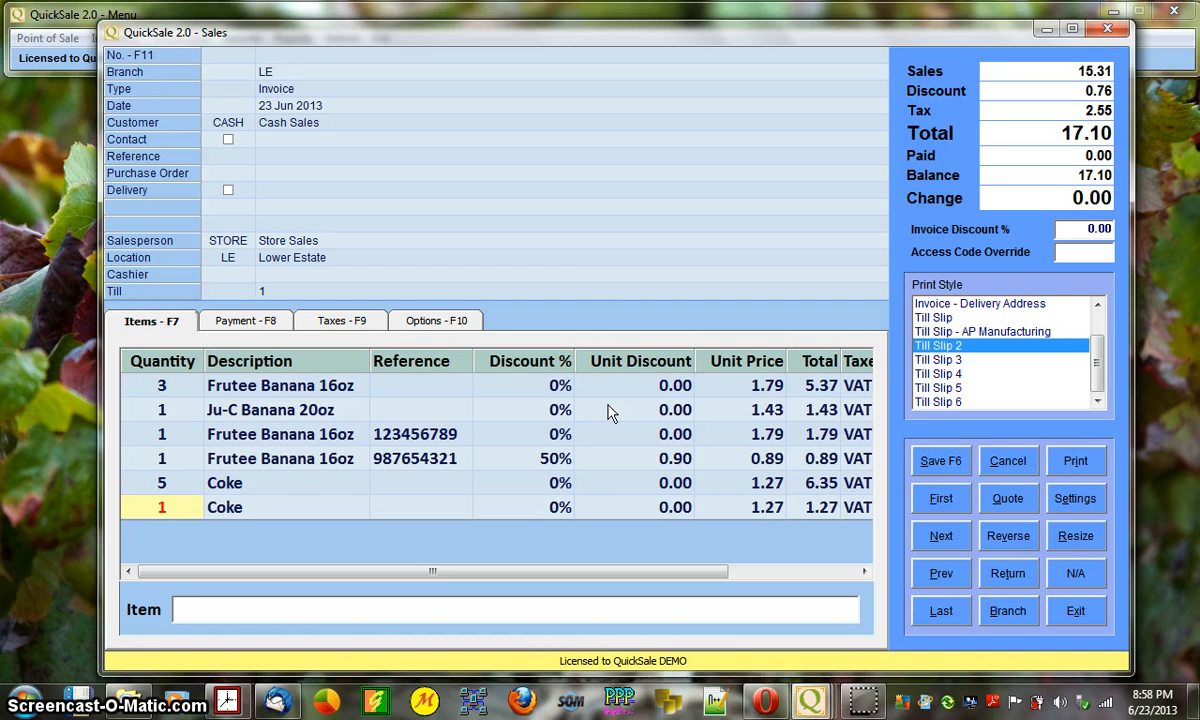
text(2)
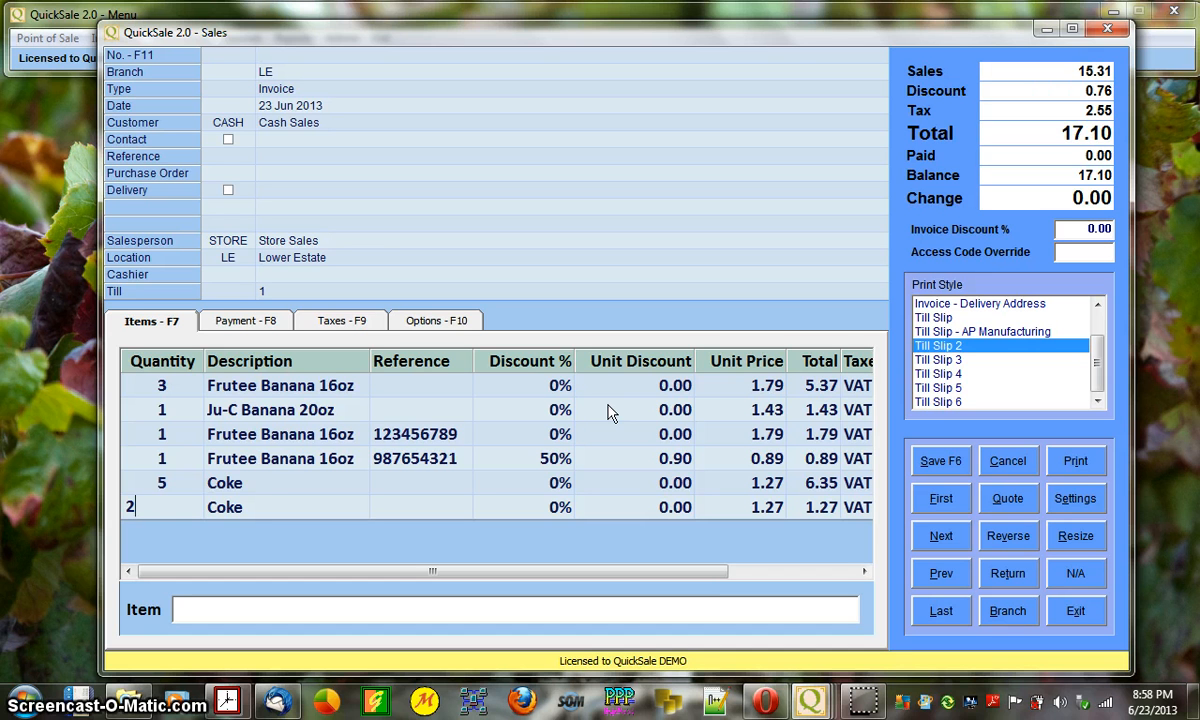
key(Tab)
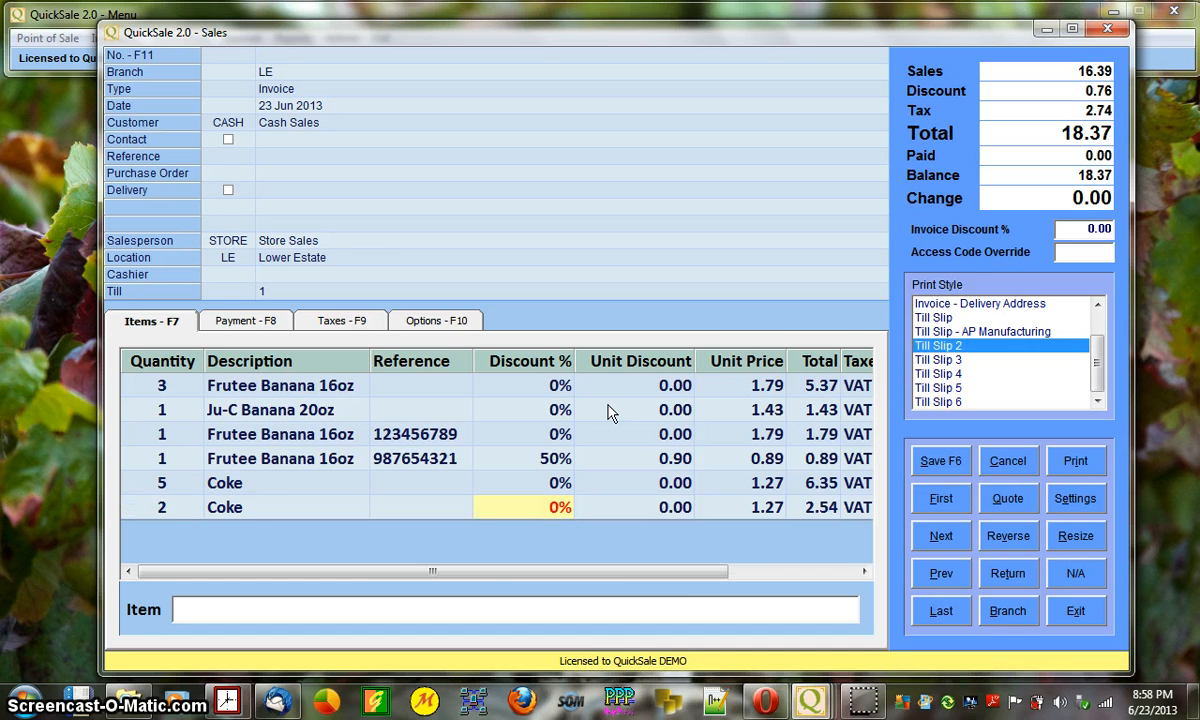
text(10)
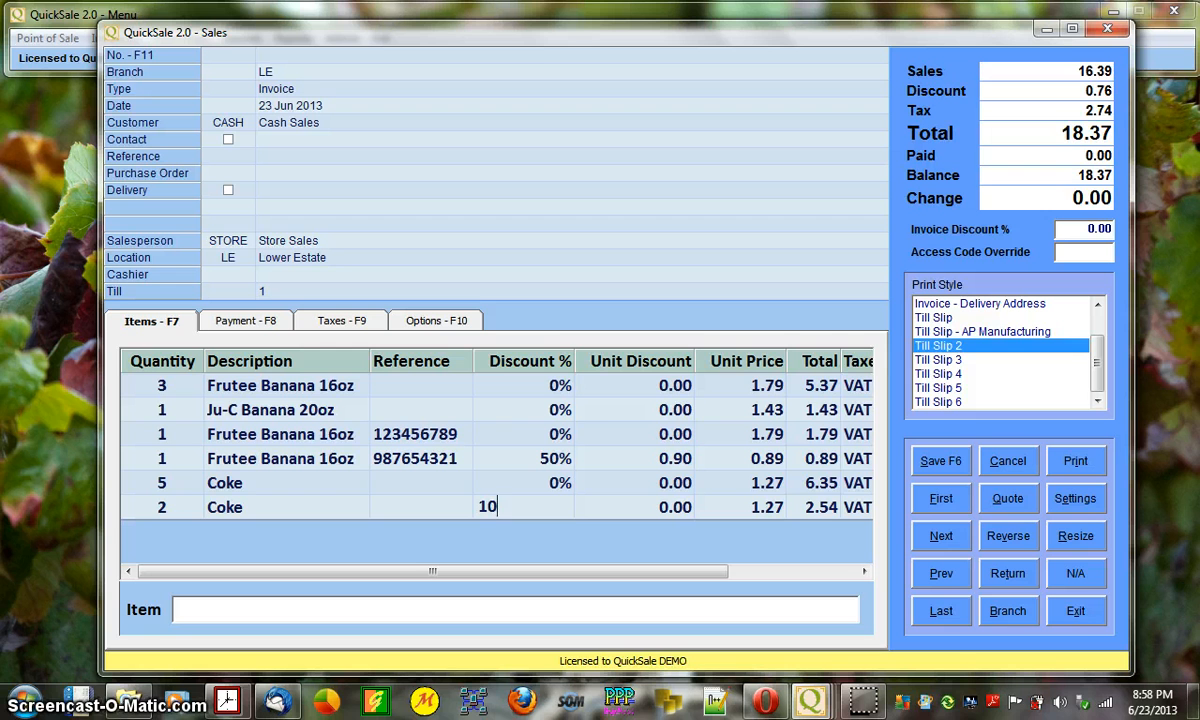
key(Return)
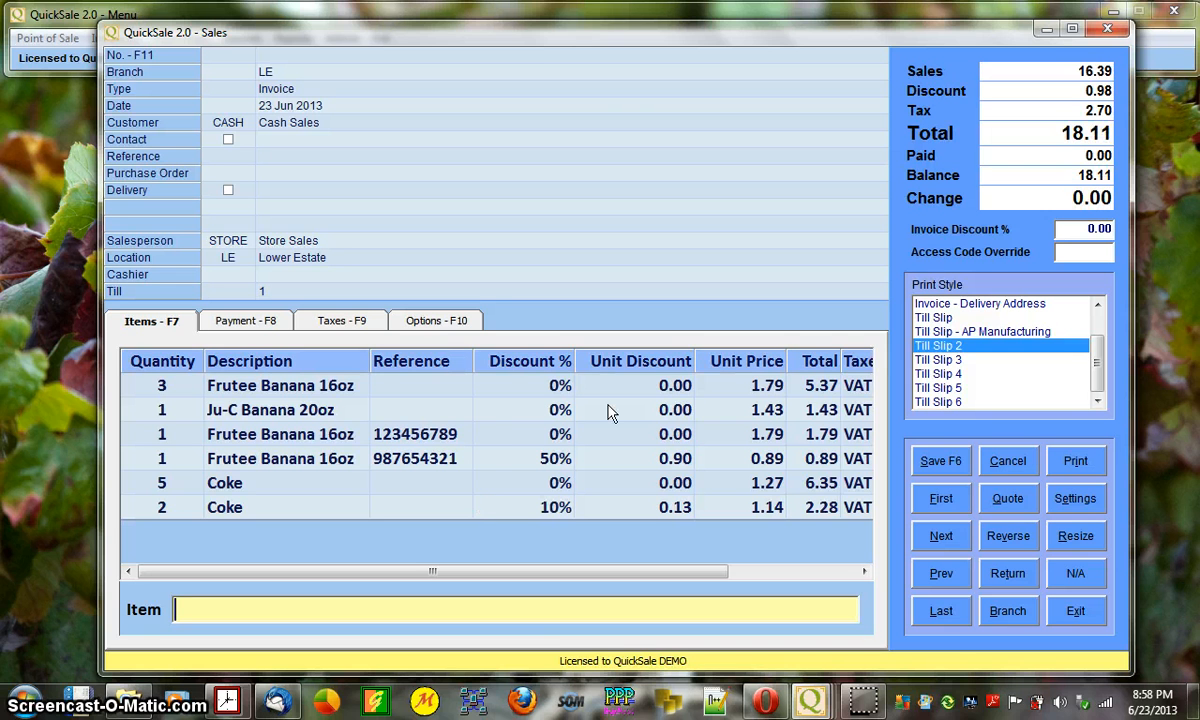